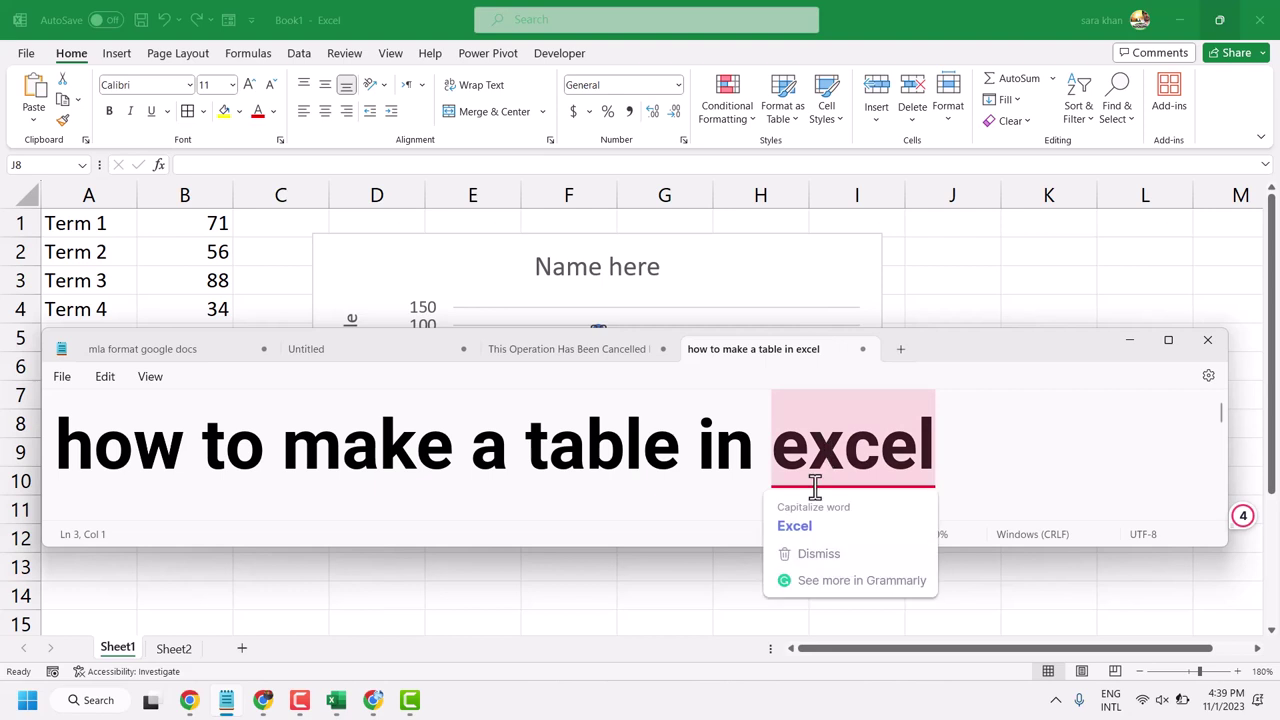
Accept Grammarly's suggestion so the Notepad heading reads 'how to make a table in Excel'.
click(805, 527)
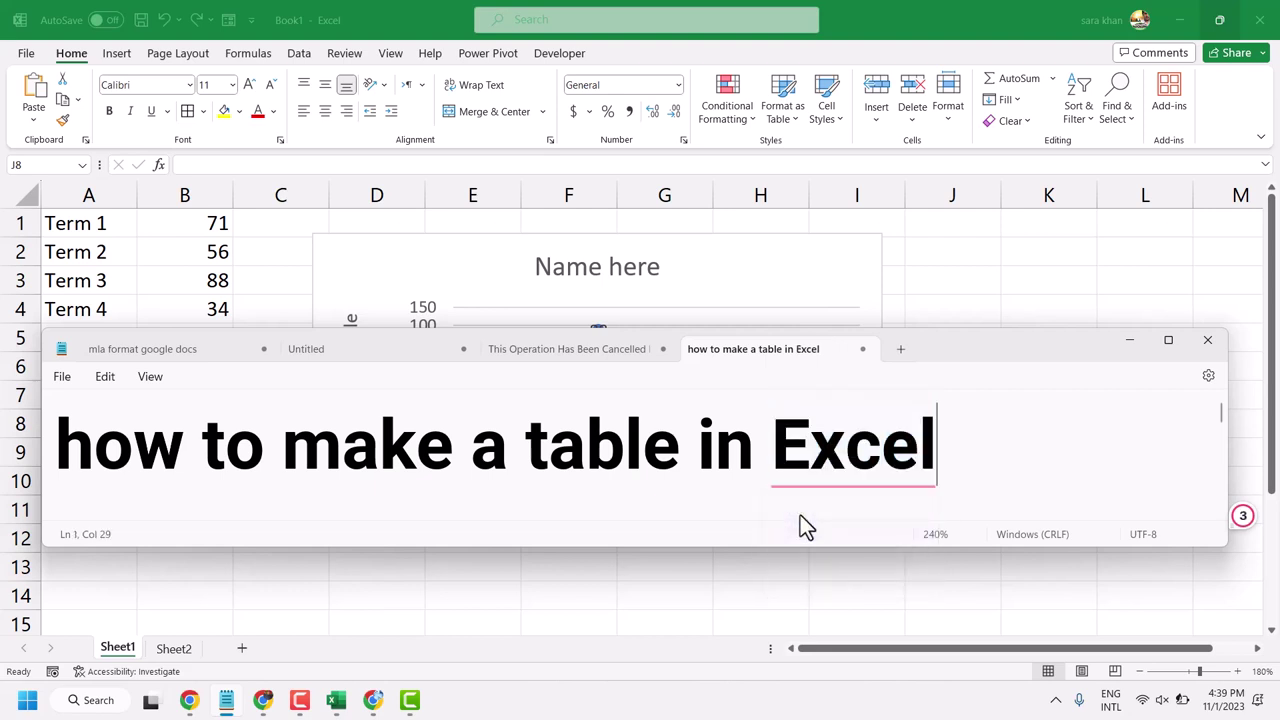
Minimize Notepad, add a new blank Sheet3 in Excel, and zoom the worksheet in twice.
click(1130, 340)
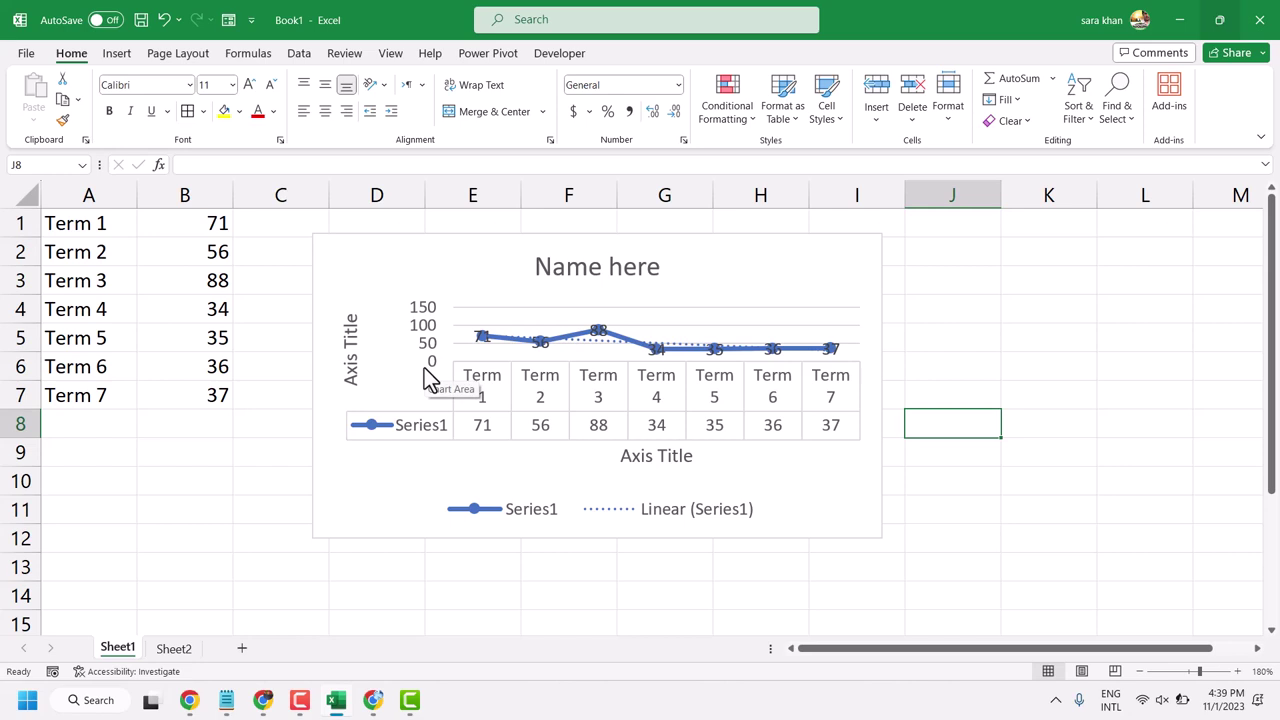
click(246, 650)
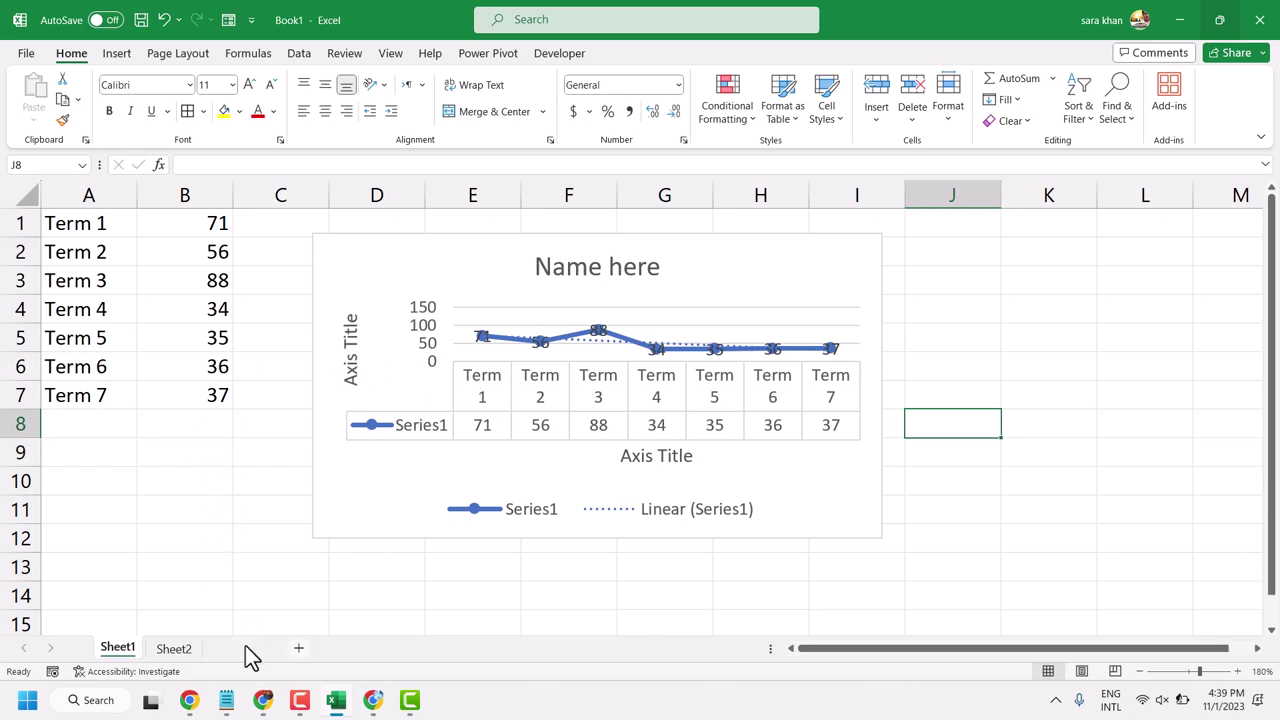
click(1238, 671)
click(1238, 671)
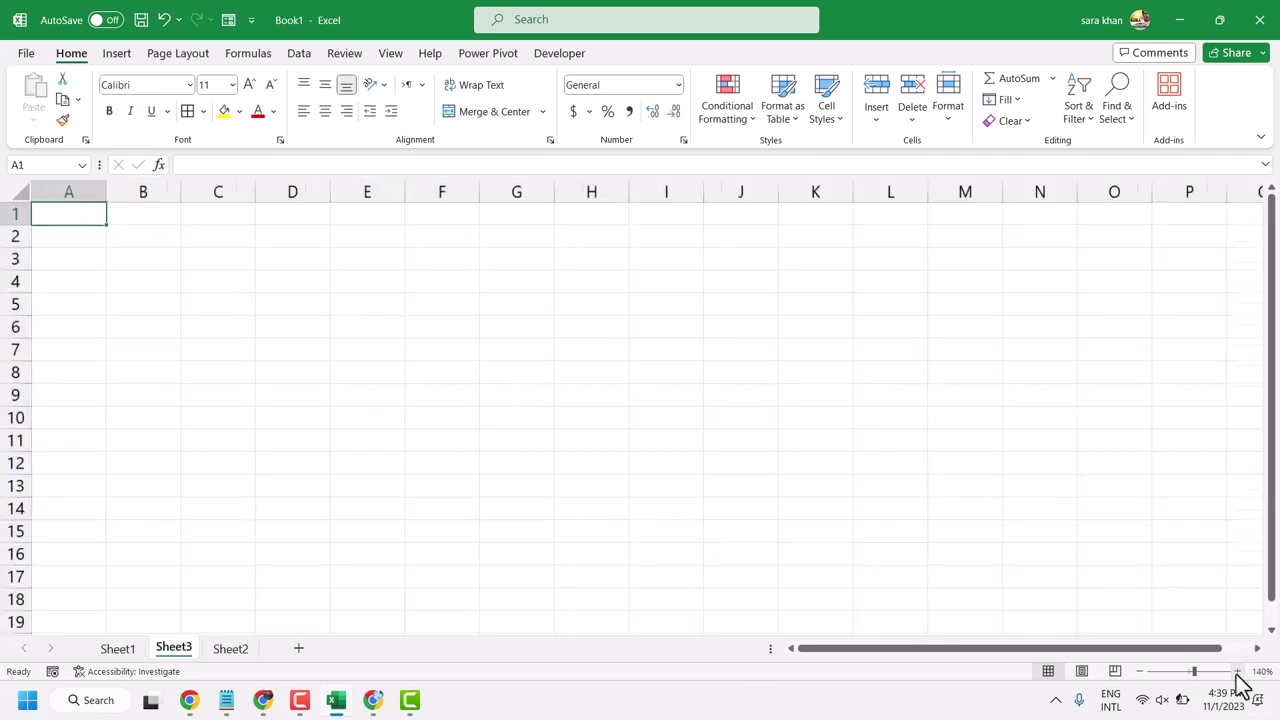
click(1238, 671)
click(1238, 671)
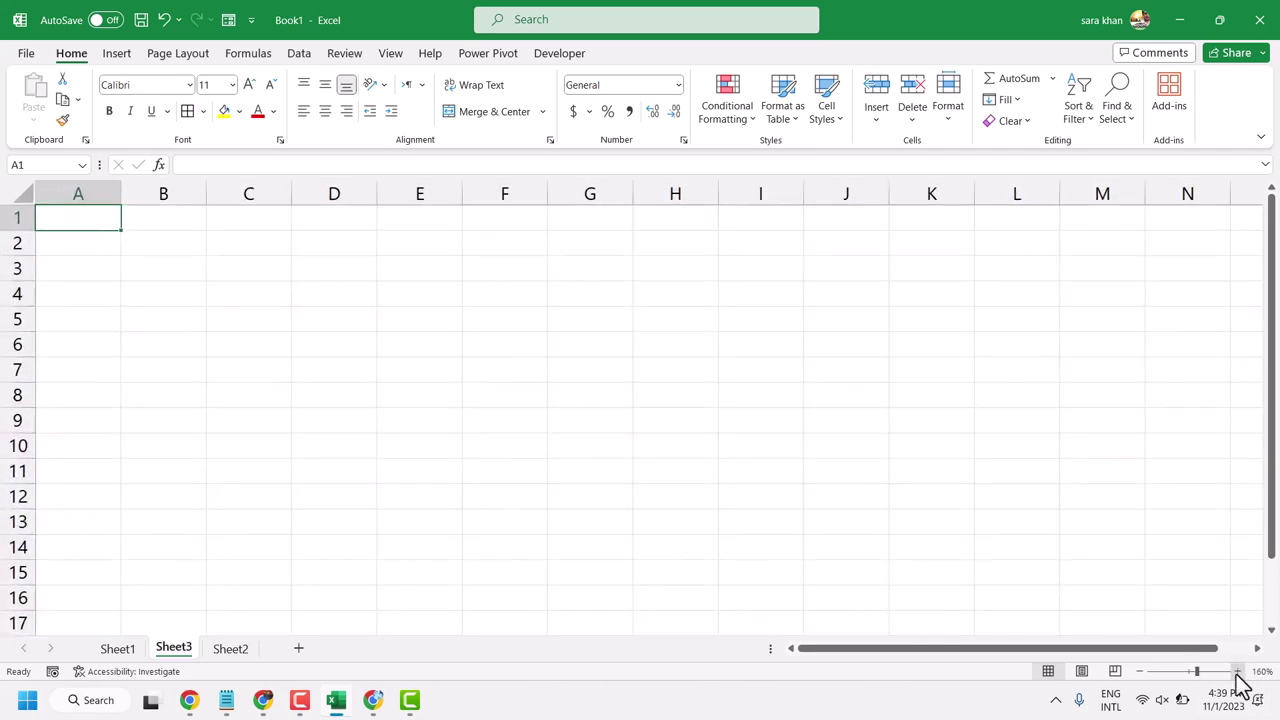
Insert a table over A1:F8 with the headers option toggled, creating Table1 with Column1–Column6.
click(116, 55)
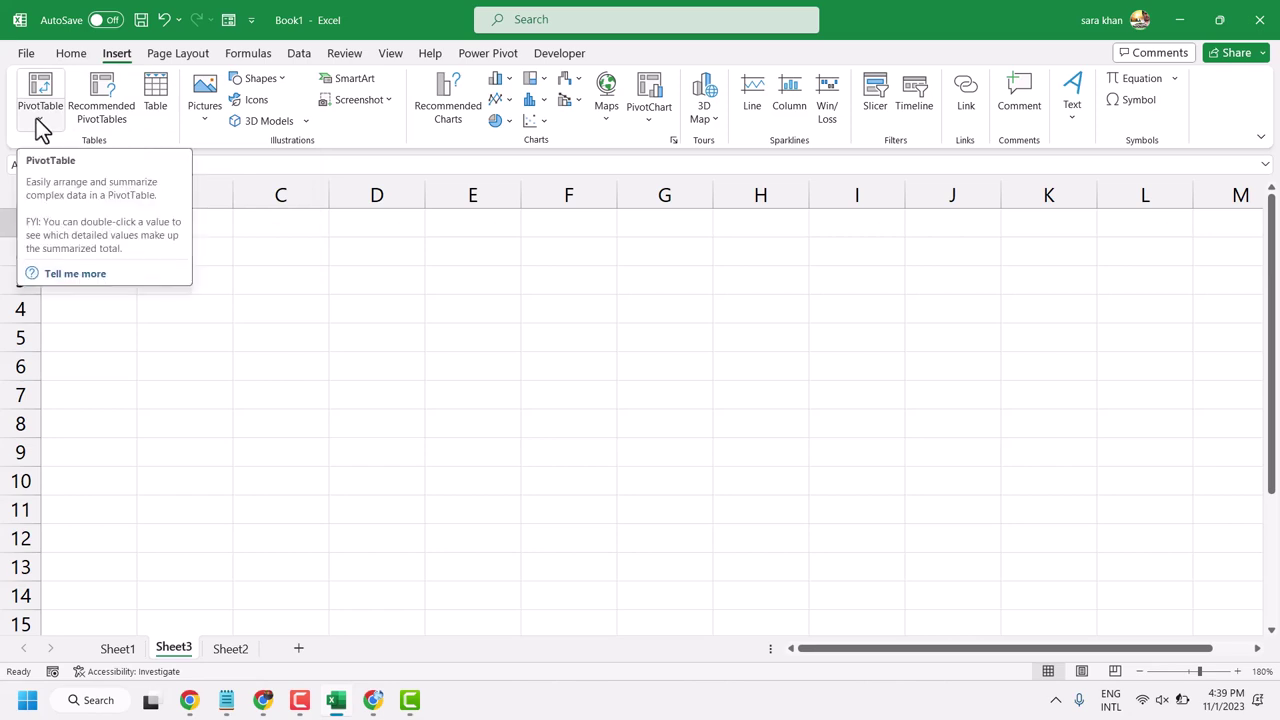
click(160, 88)
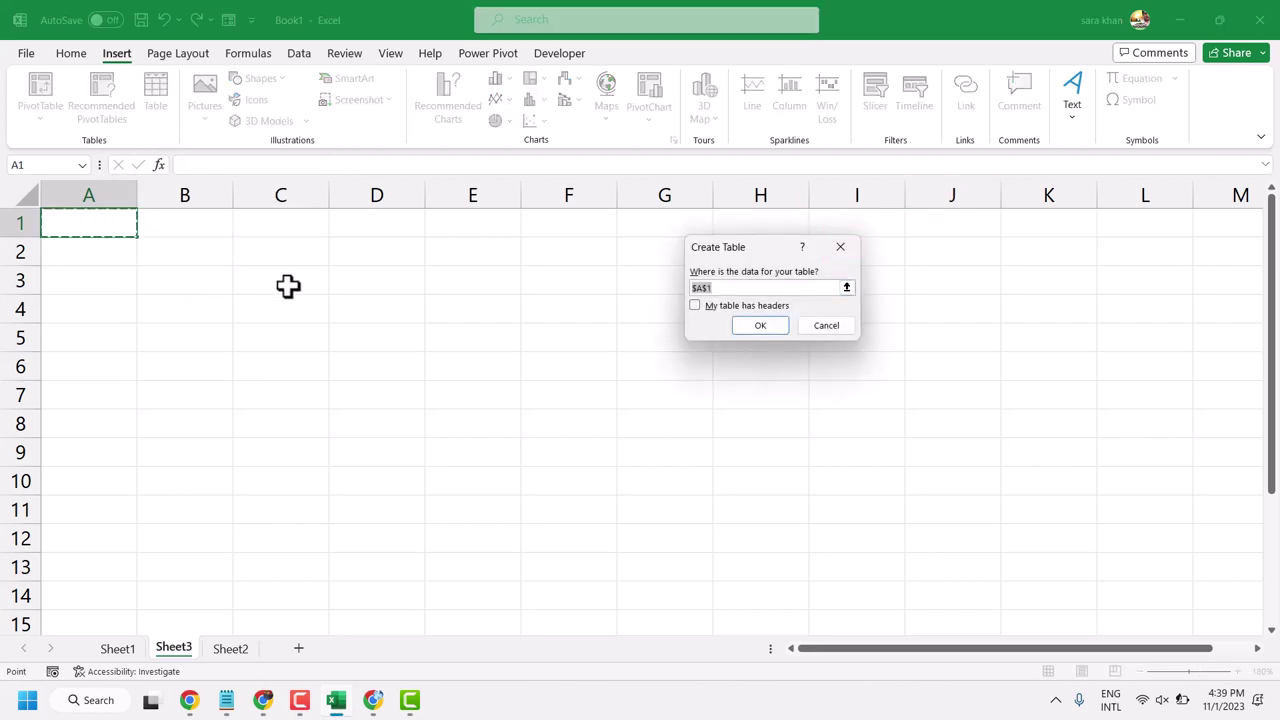
mouse_move(91, 228)
mouse_down()
mouse_move(534, 437)
mouse_move(569, 424)
mouse_up()
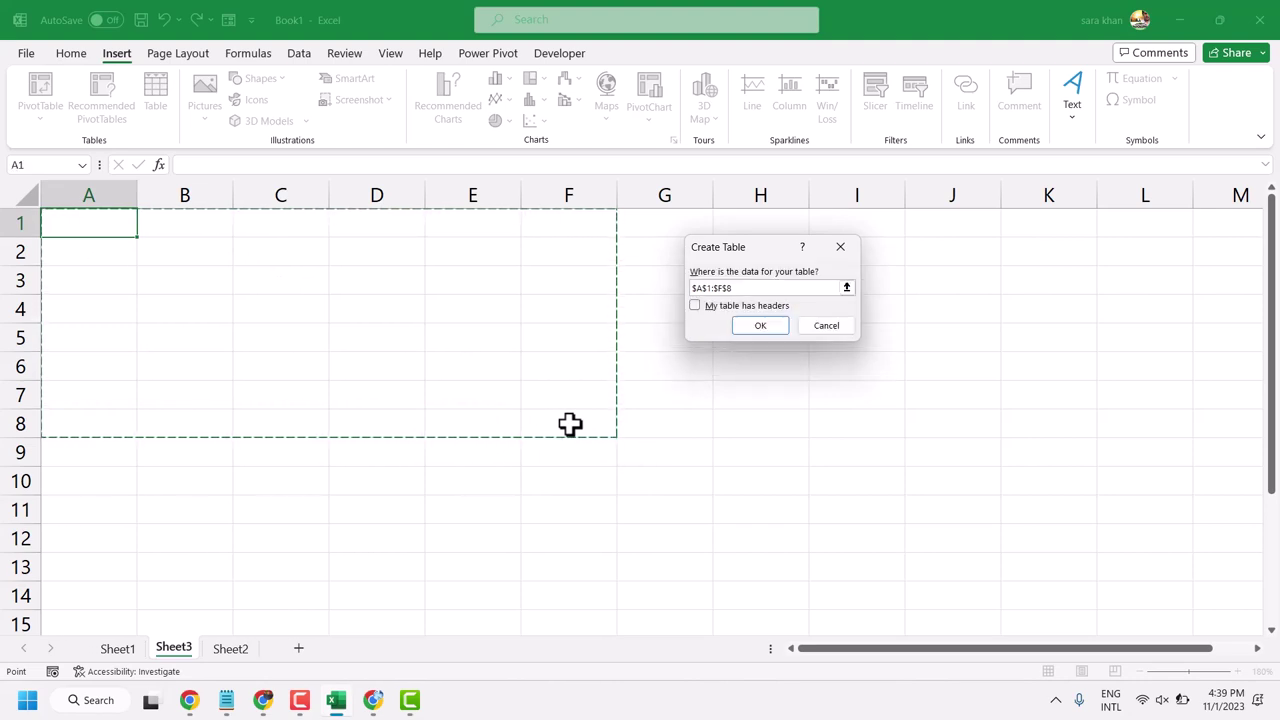
click(694, 306)
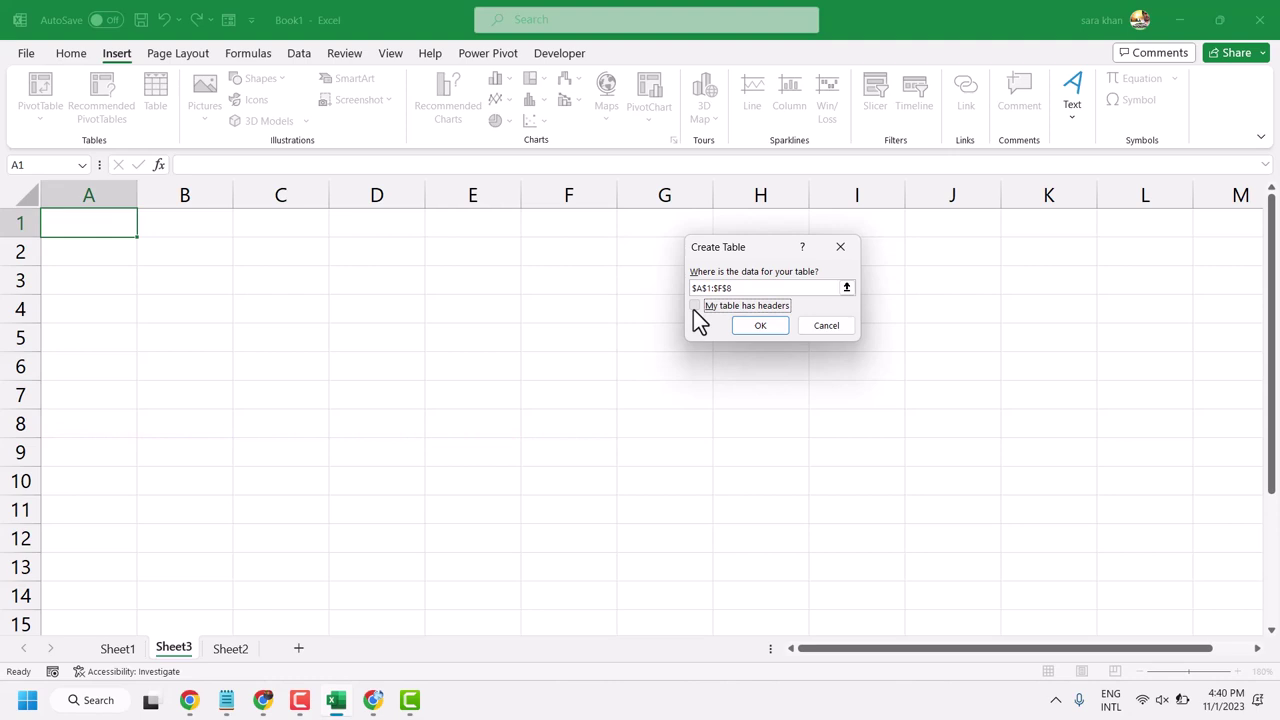
click(752, 327)
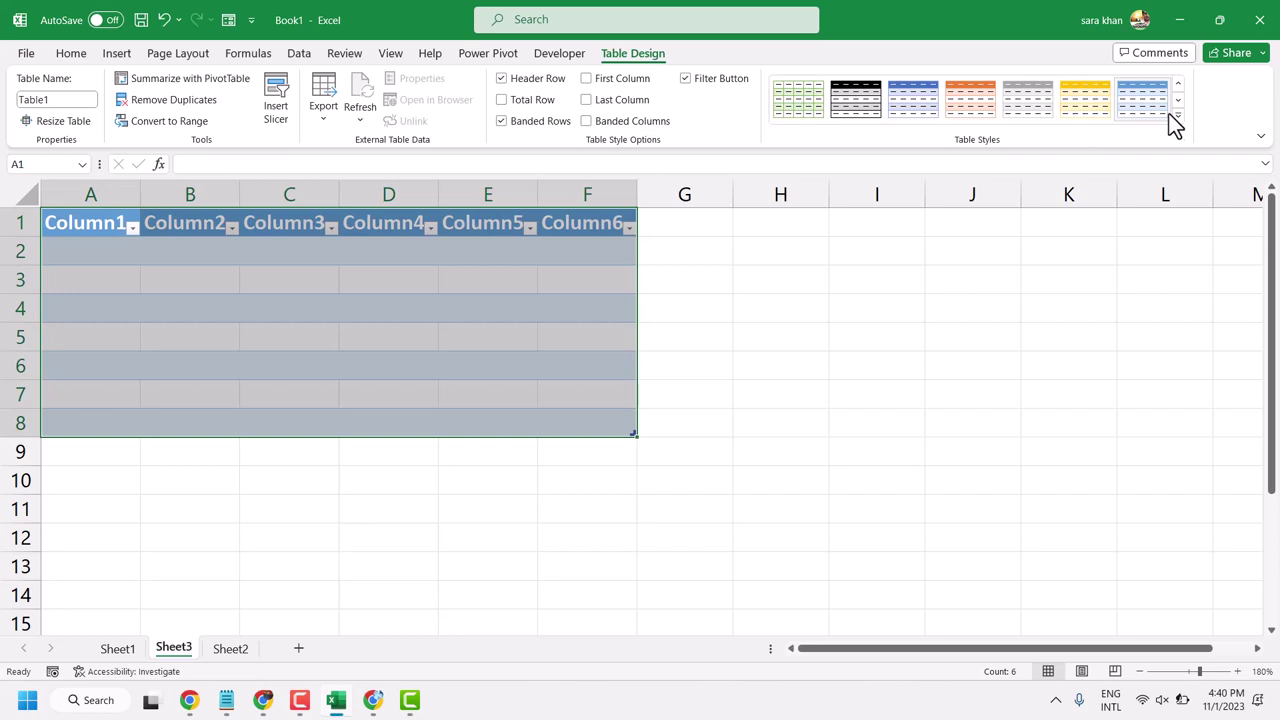
Try a dark and a blue table style, then apply the light orange-header style to Table1.
click(1180, 118)
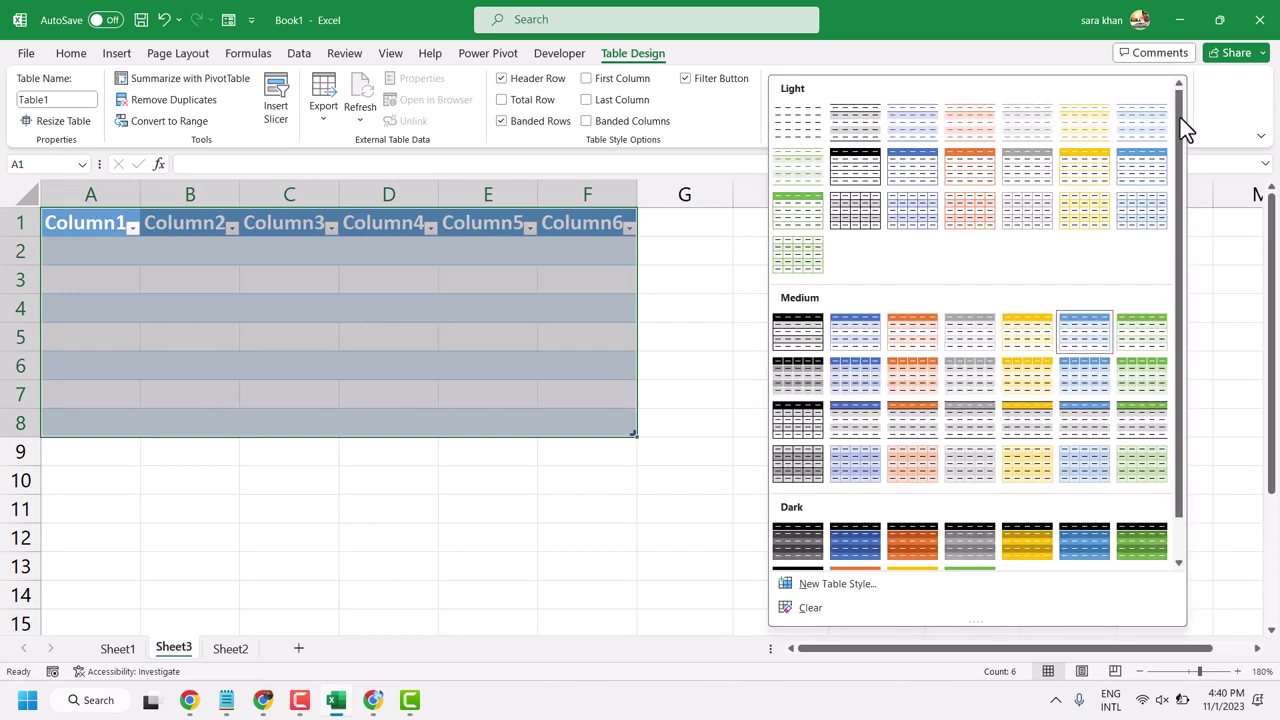
scroll(1005, 425, down, 1)
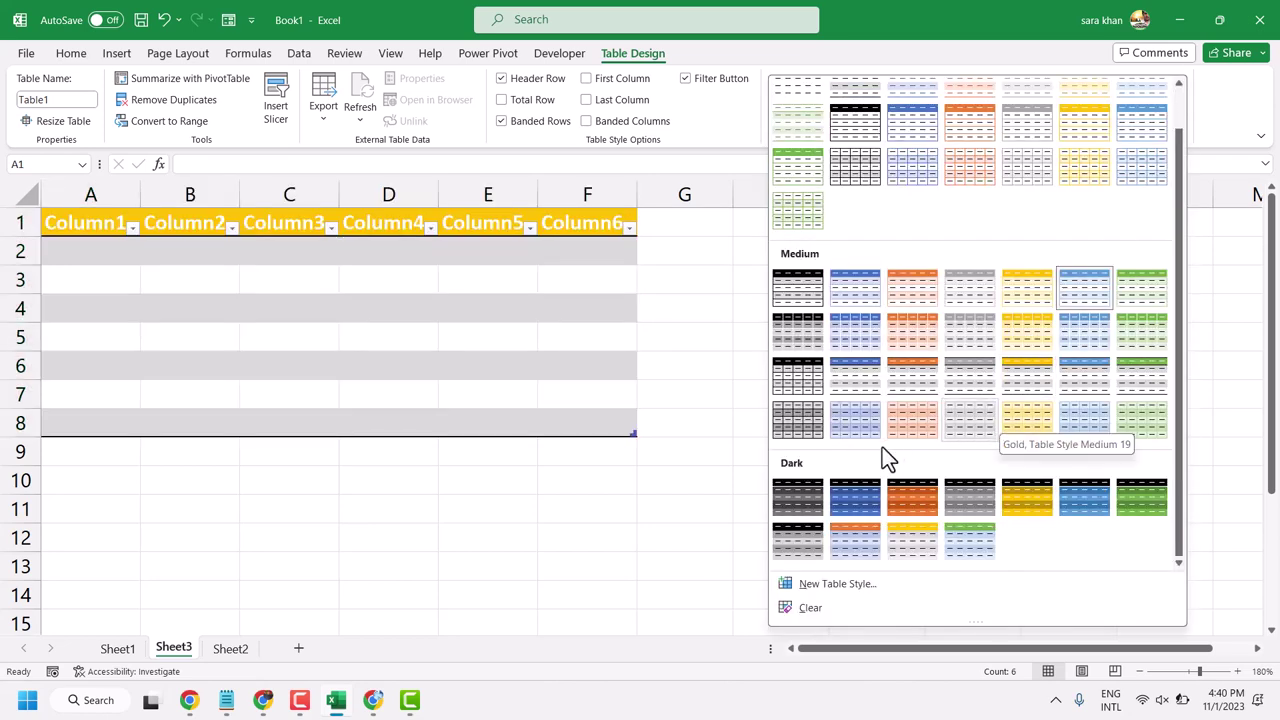
click(797, 497)
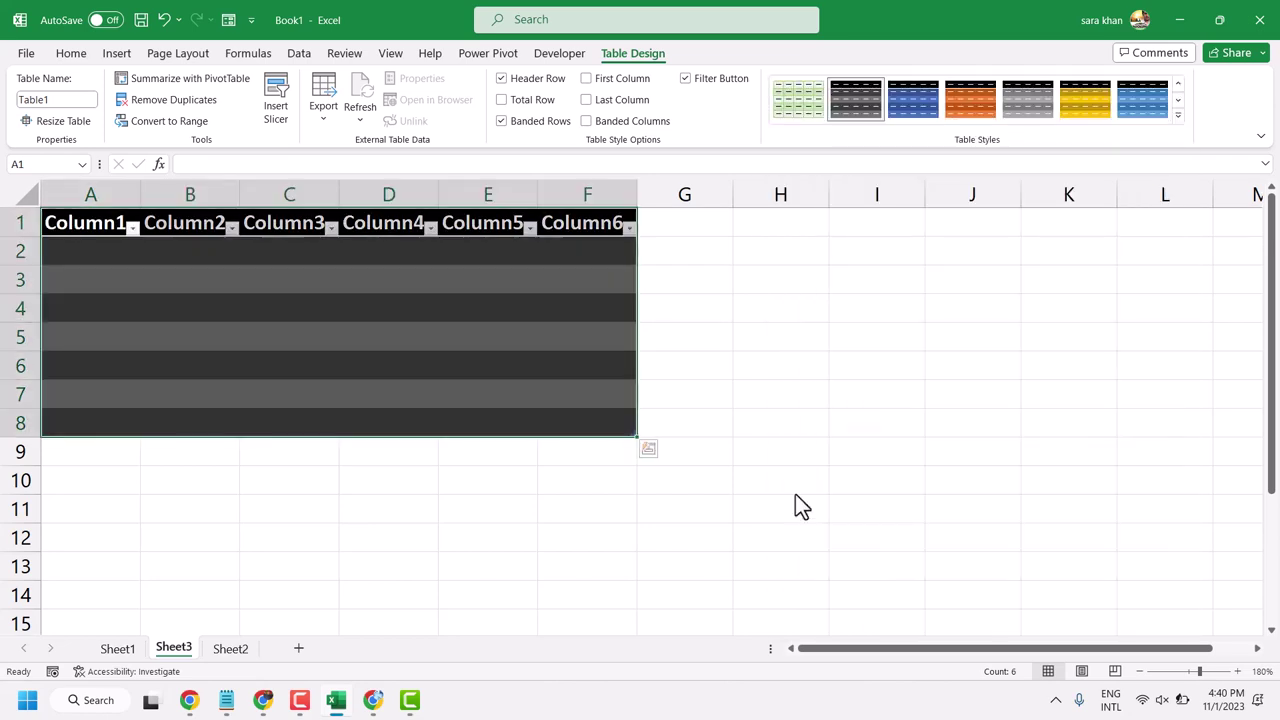
click(911, 110)
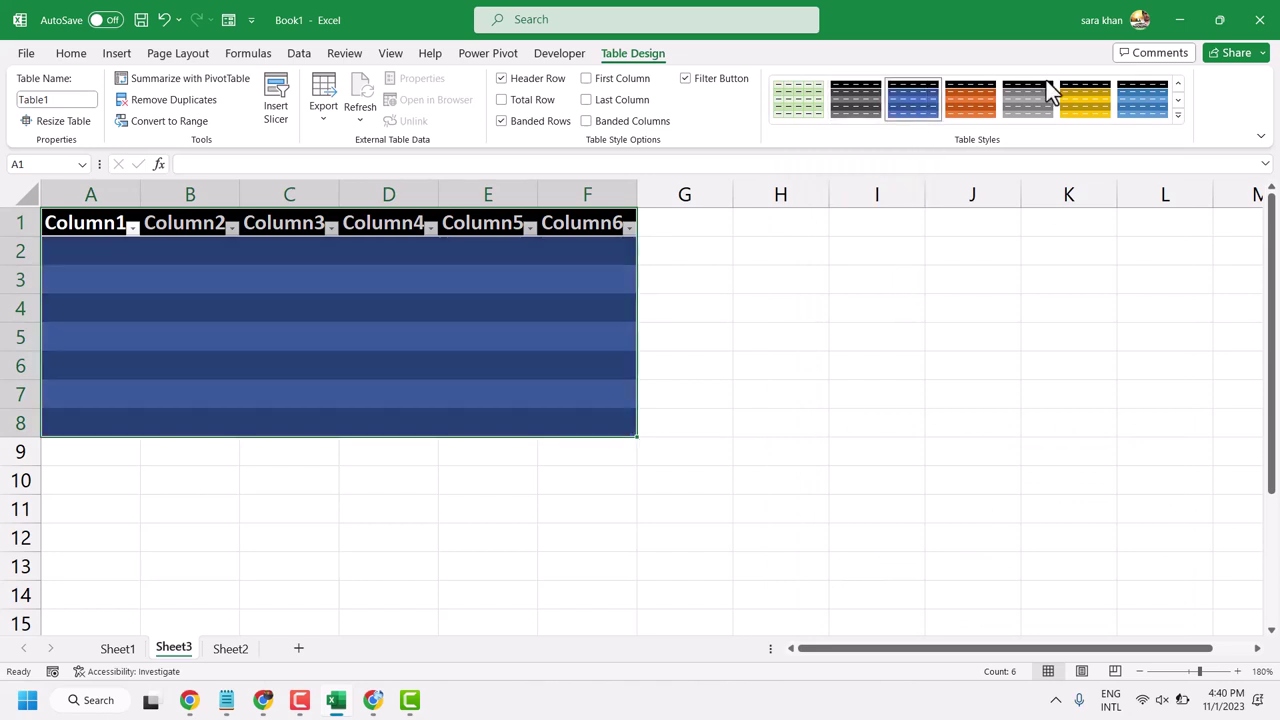
click(1177, 115)
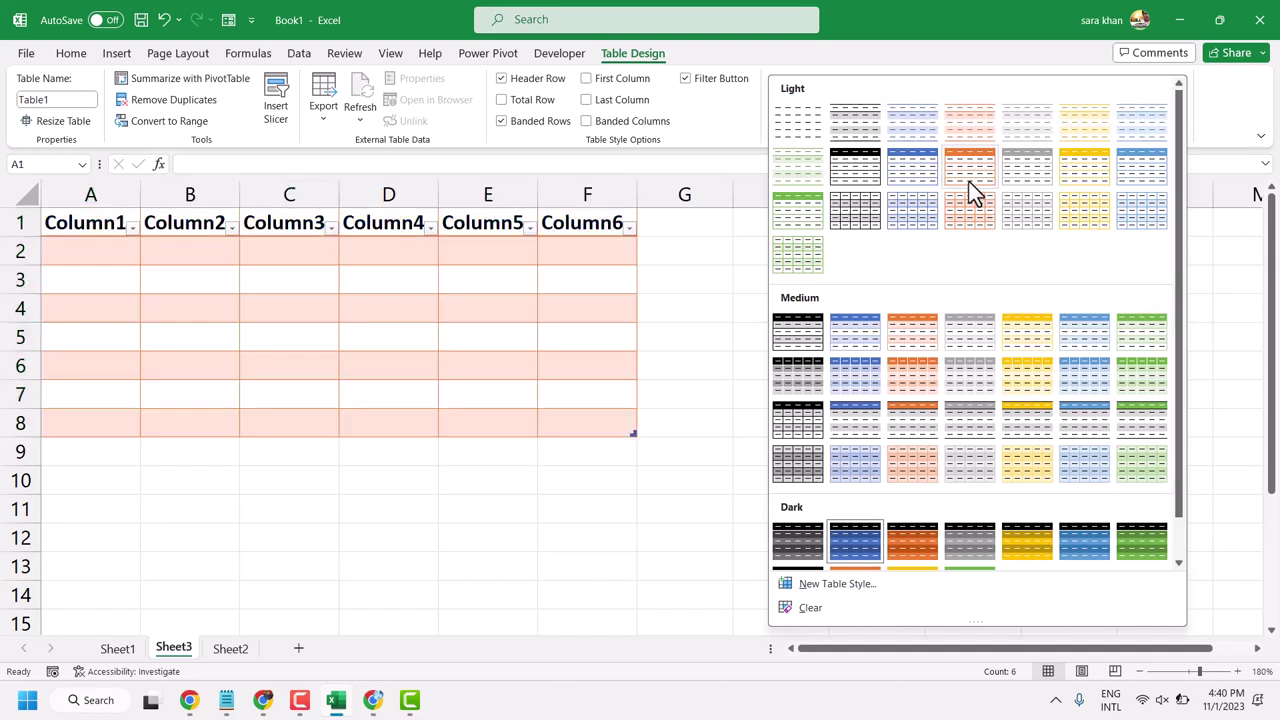
click(969, 177)
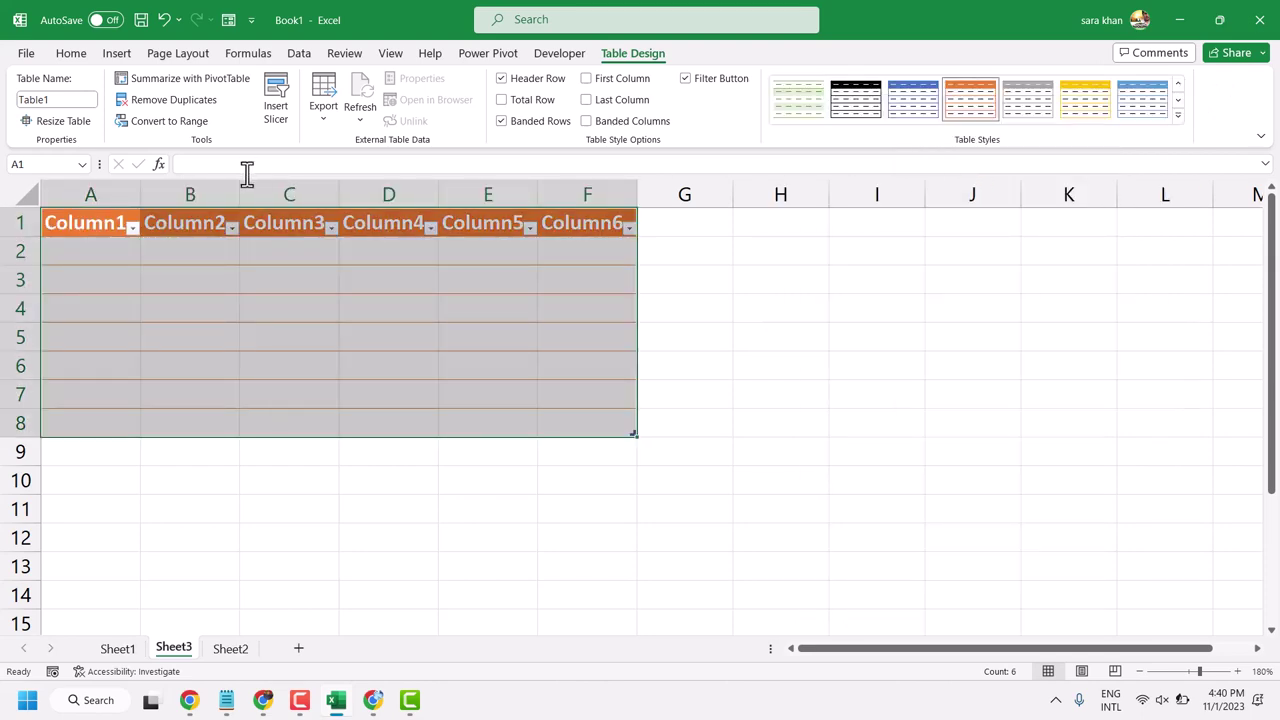
Turn off Table1's header row, leaving empty orange-lined rows 2 to 8.
double_click(344, 226)
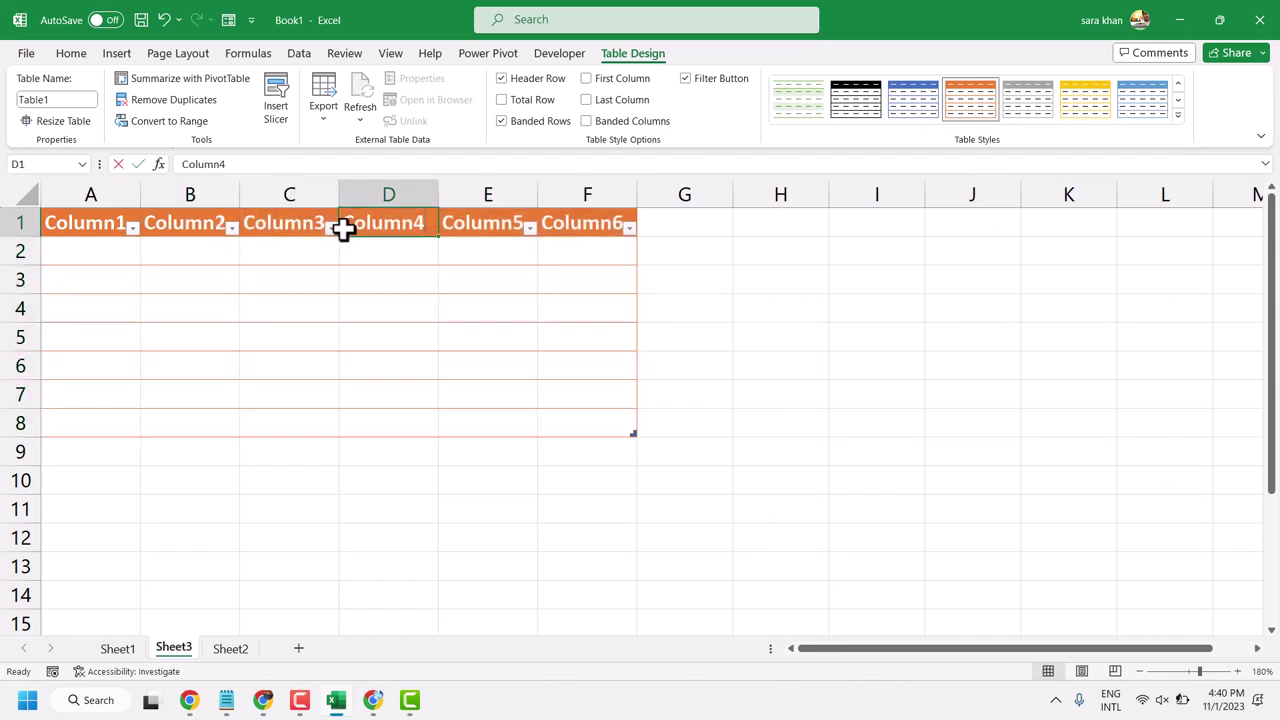
click(246, 224)
click(68, 225)
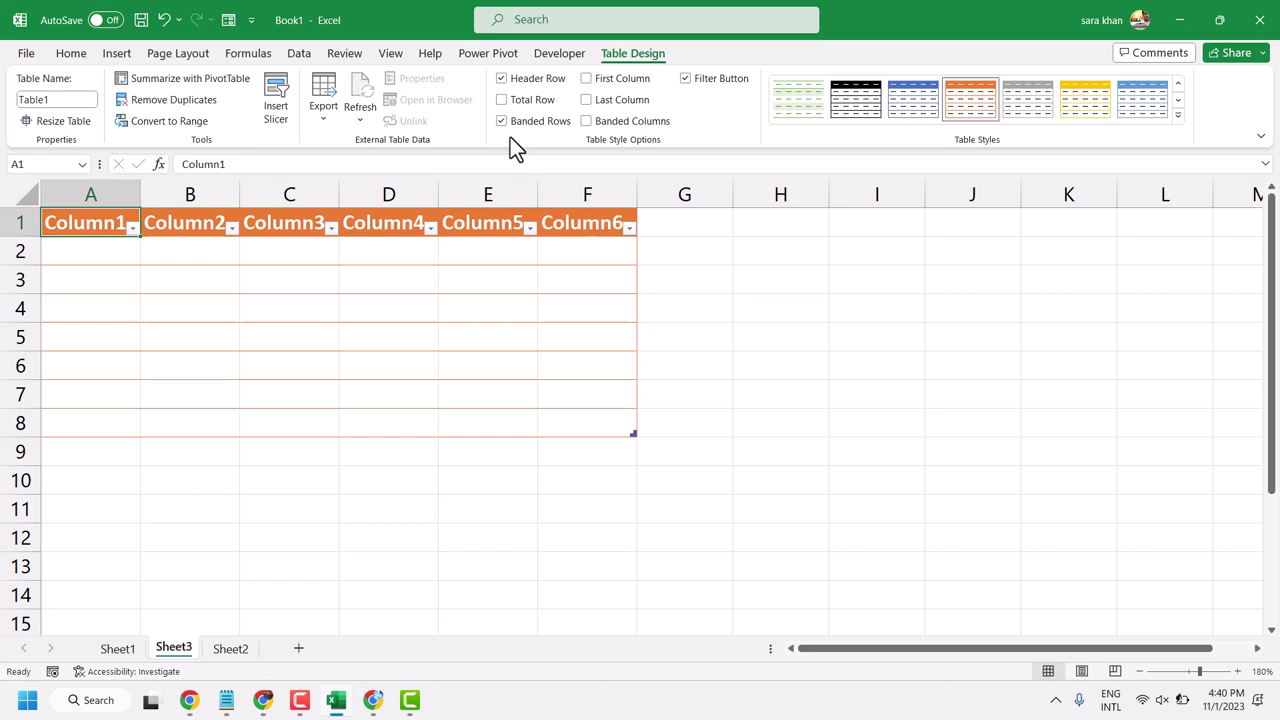
click(502, 79)
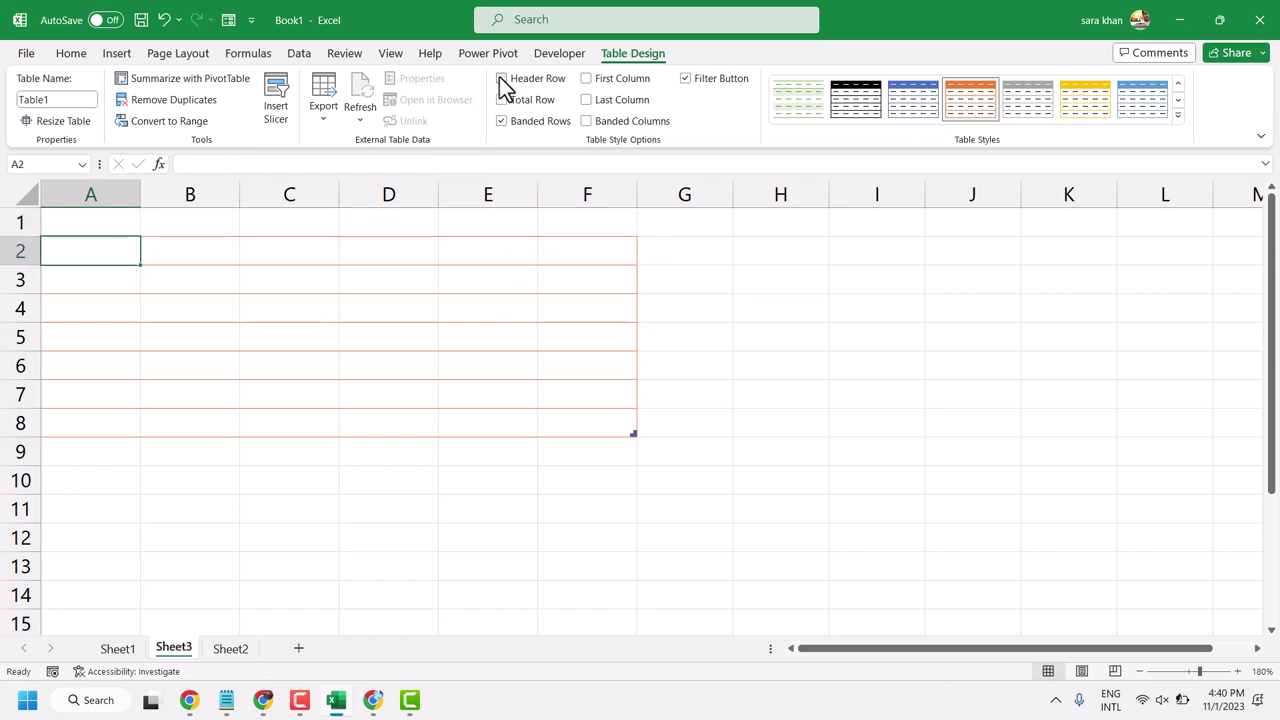
click(745, 282)
click(123, 254)
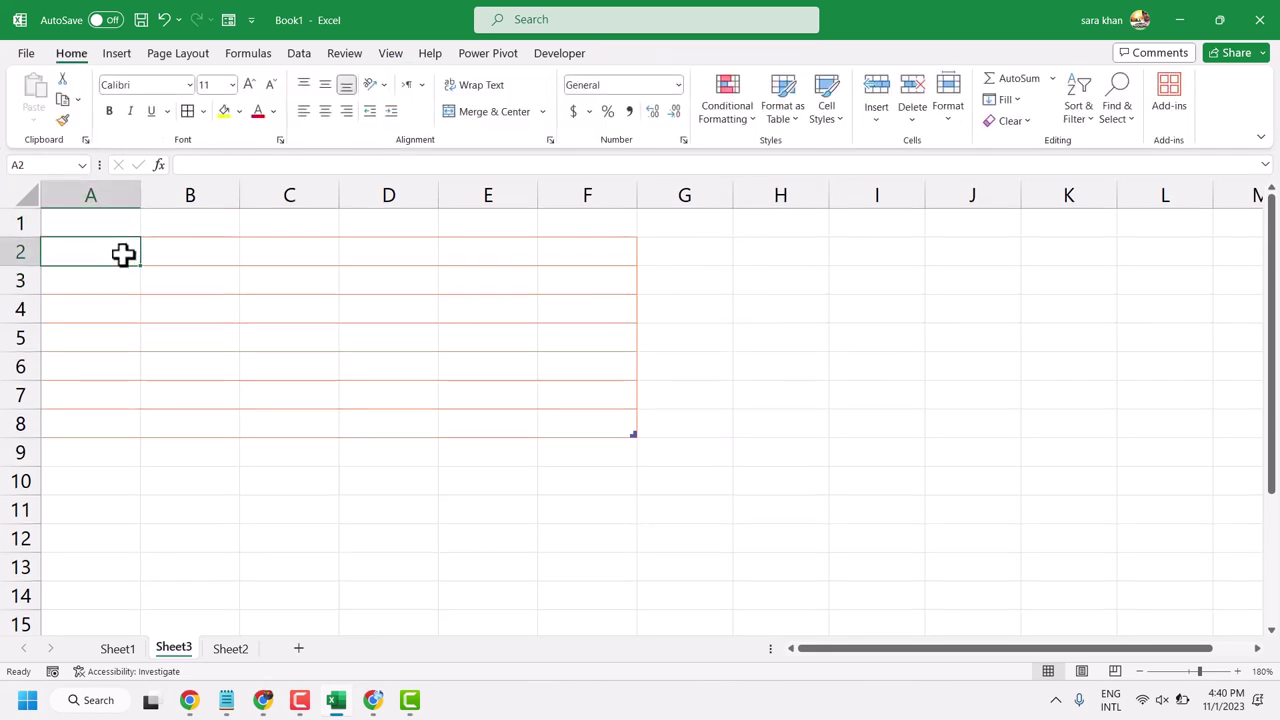
click(123, 237)
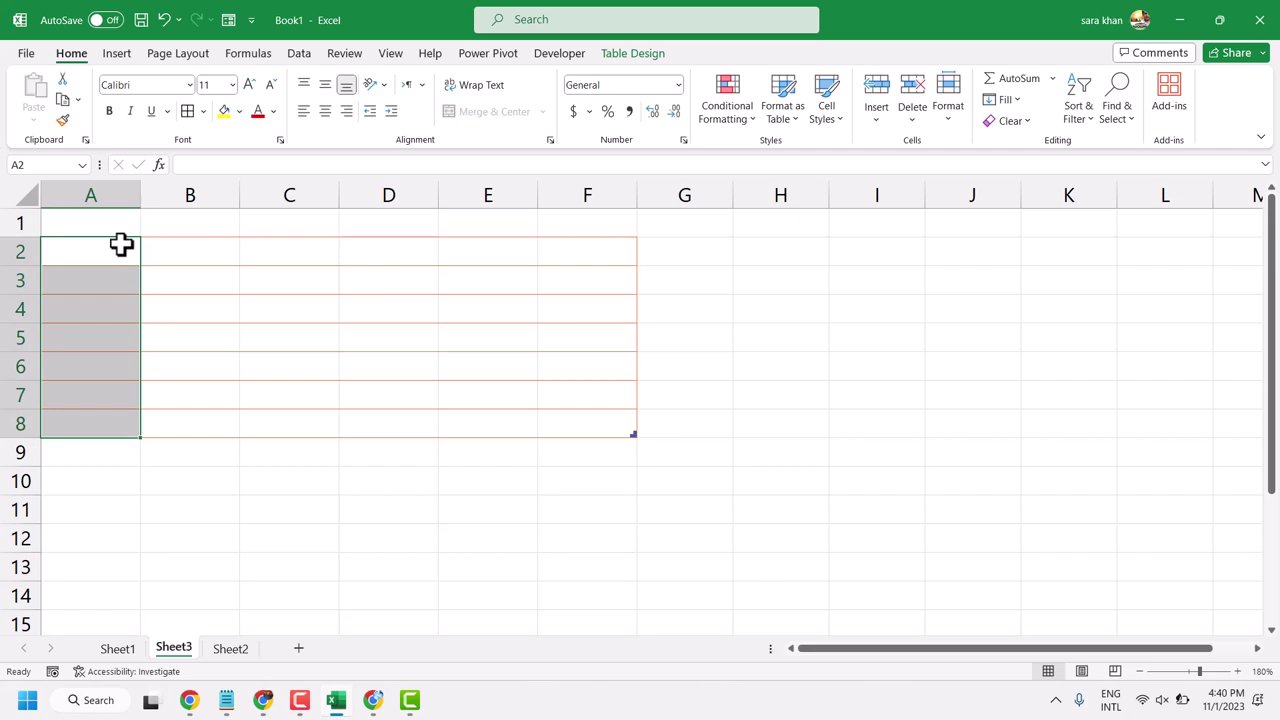
Select the table's data cells on Table Design, then toggle banded rows and the Total row.
click(251, 277)
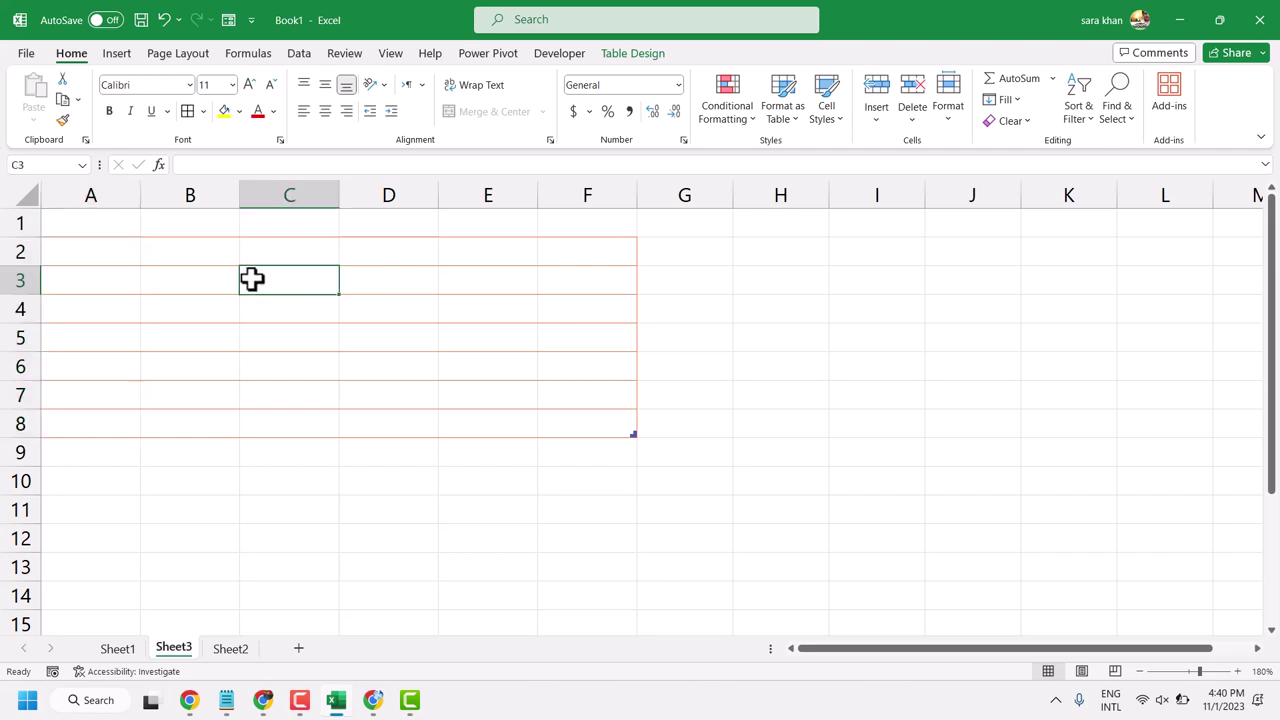
click(628, 52)
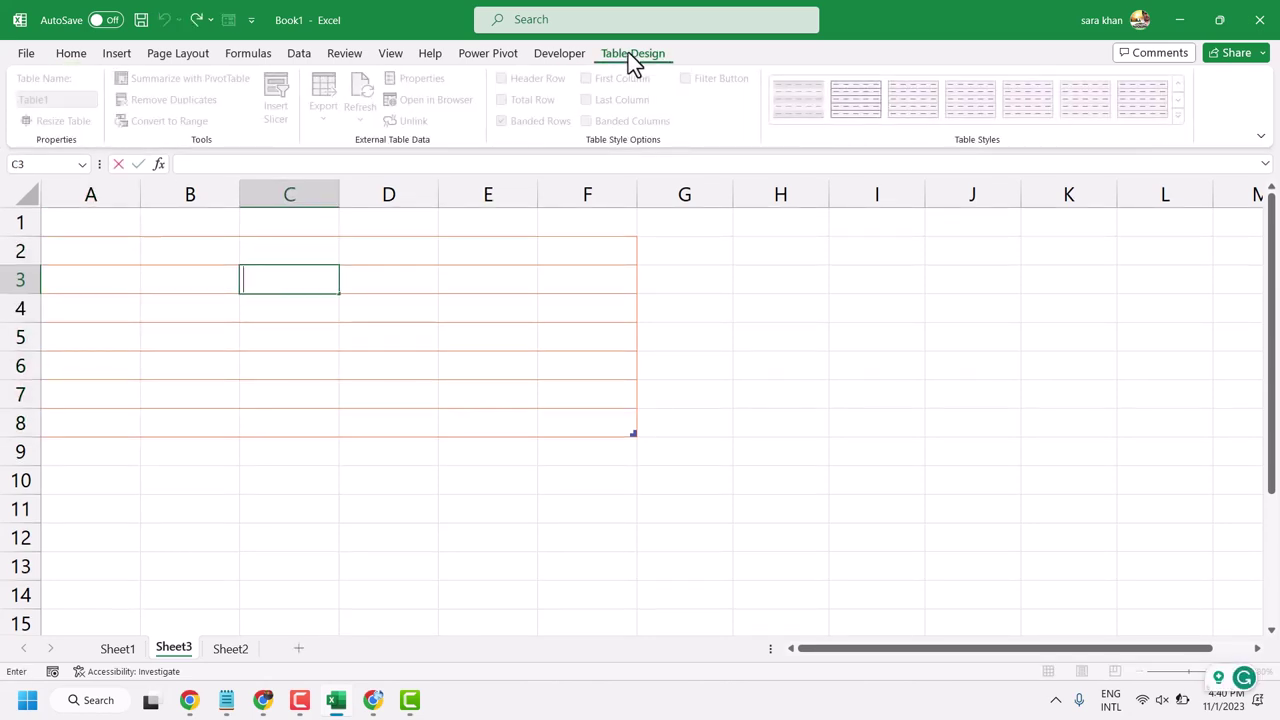
mouse_move(71, 249)
mouse_down()
mouse_move(576, 403)
mouse_move(558, 440)
mouse_up()
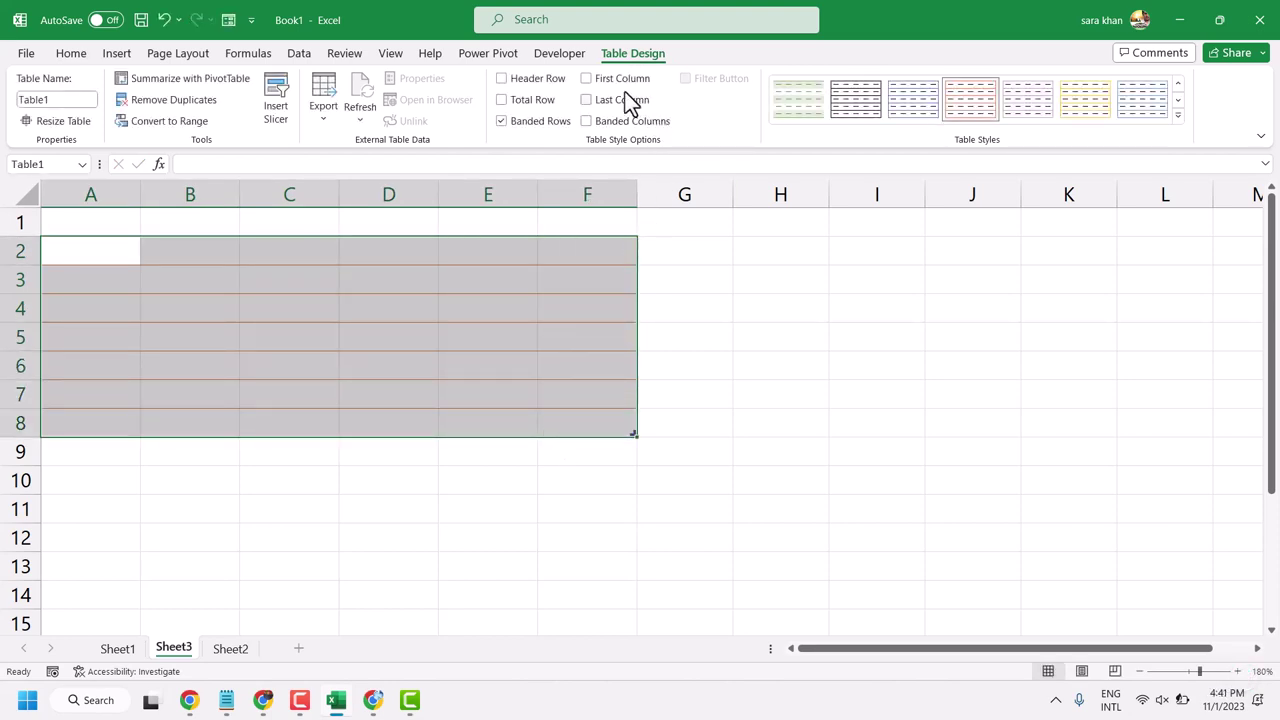
click(501, 117)
click(528, 105)
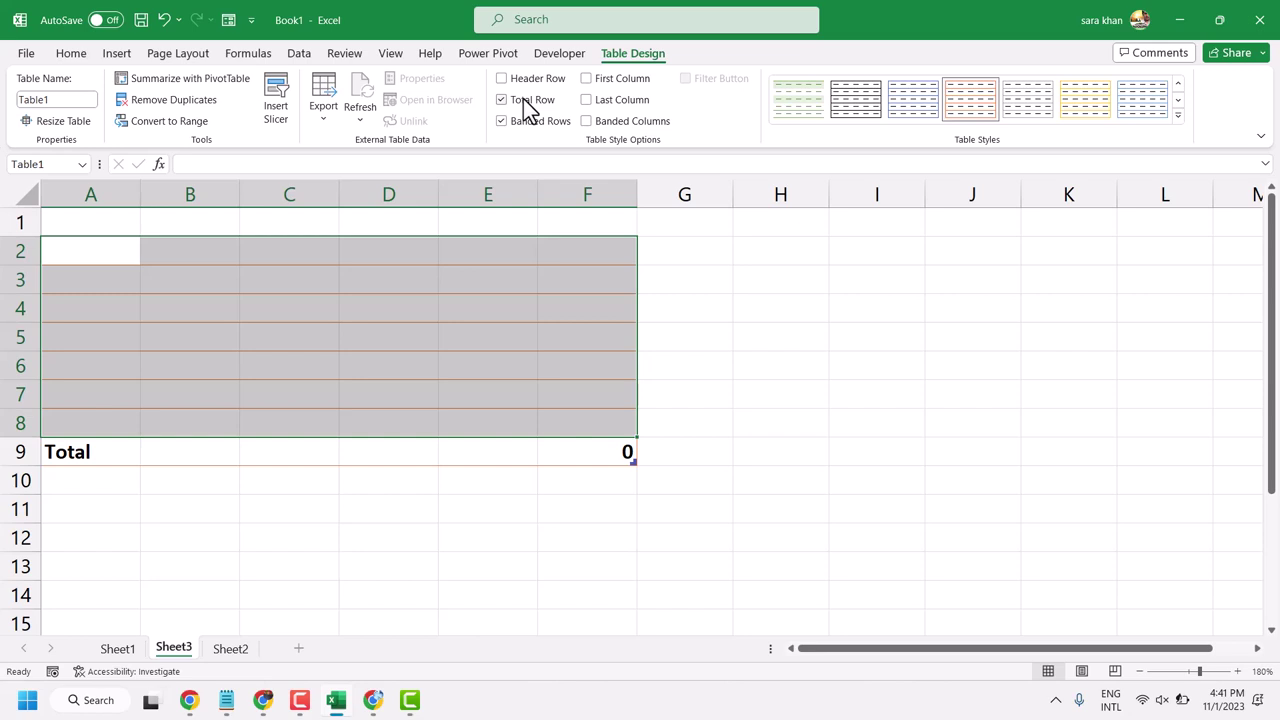
Enable banded columns, restore banded rows, toggle the header row back off, and show Export options.
click(598, 123)
click(540, 122)
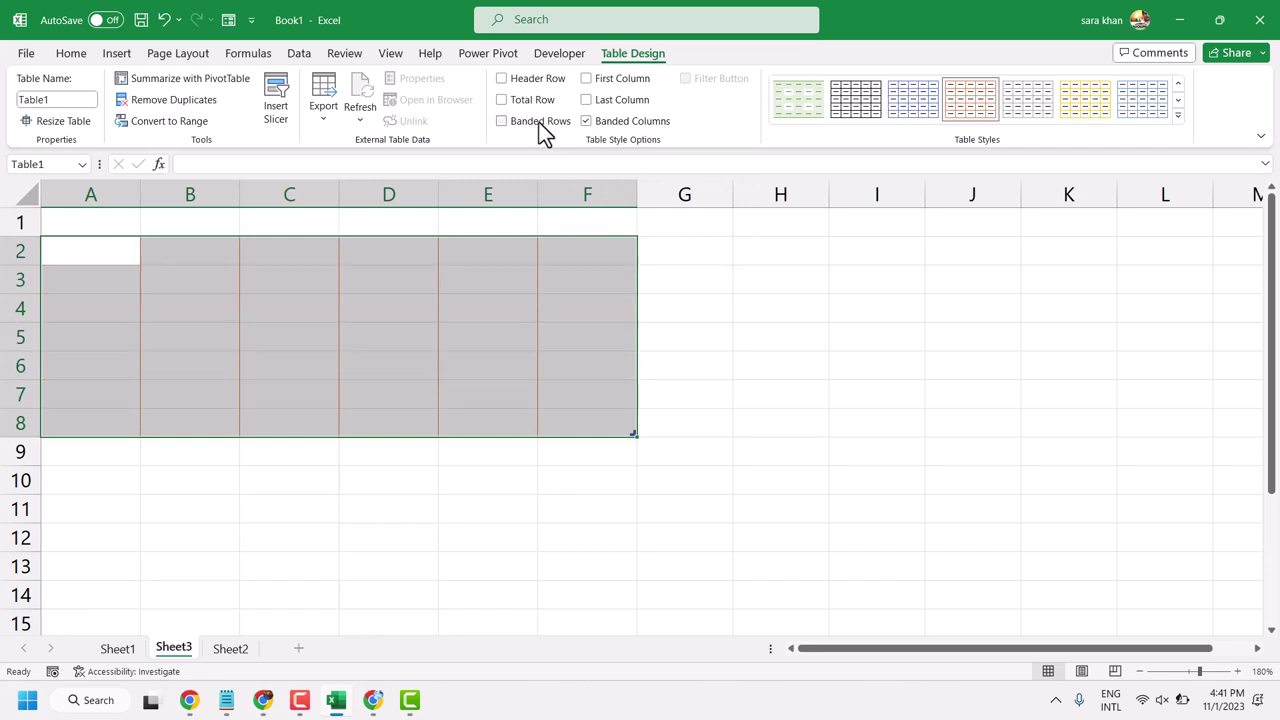
click(540, 124)
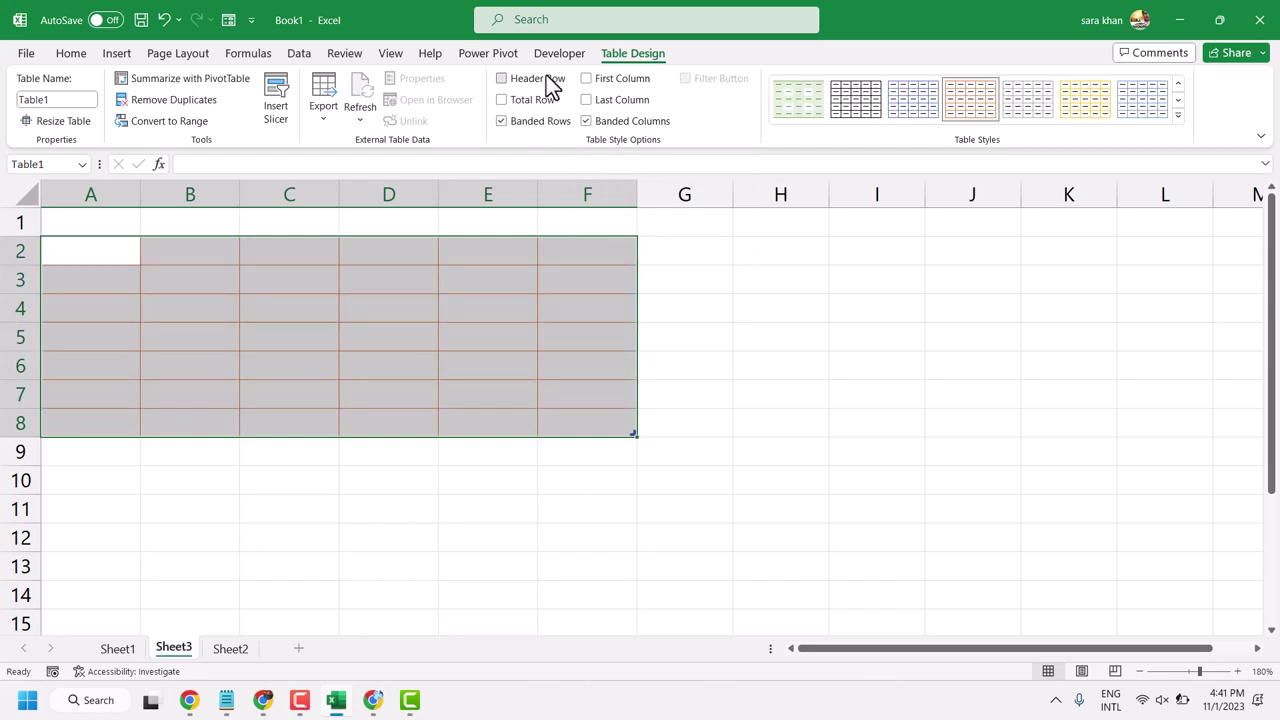
click(551, 86)
click(551, 86)
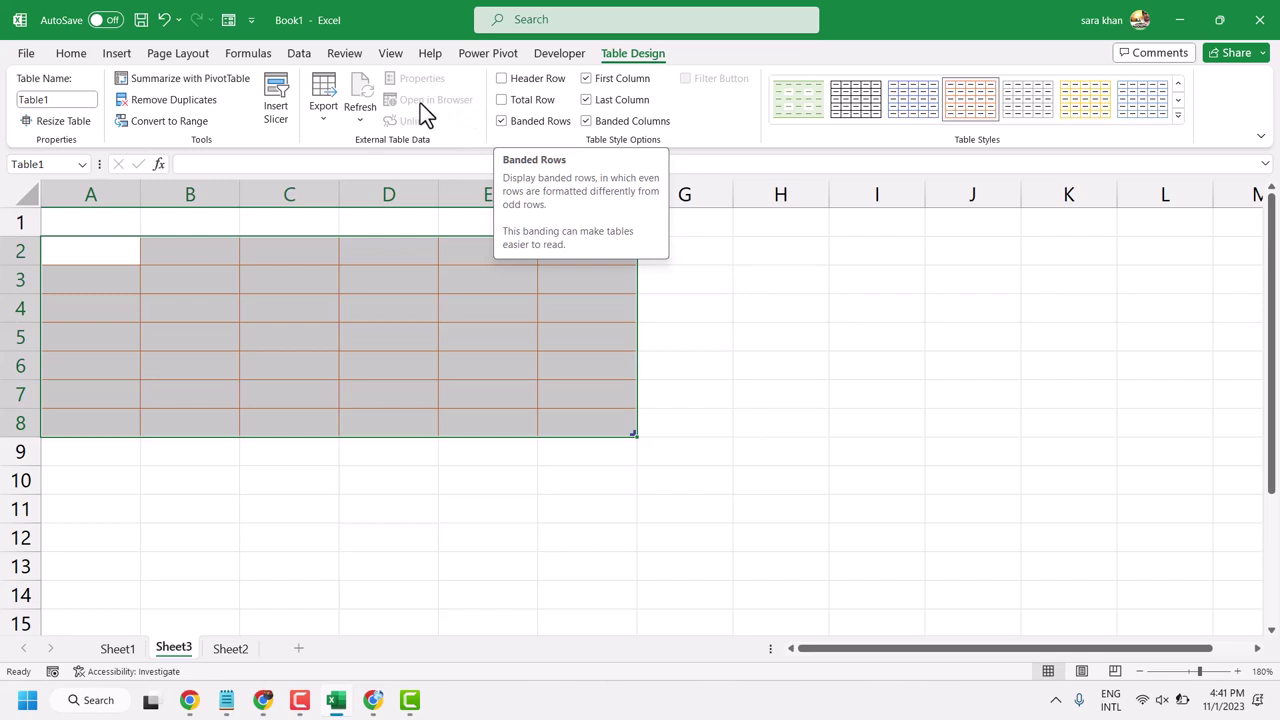
click(324, 108)
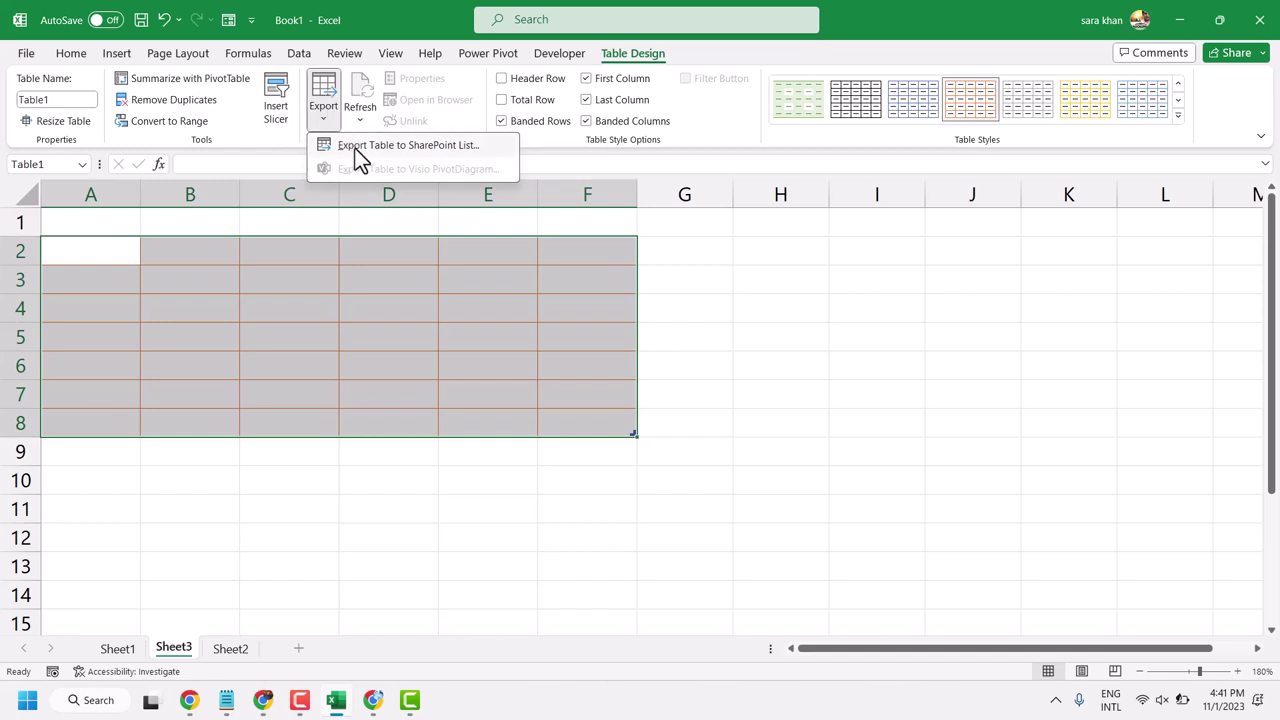
Preview the black-gridded table style, then return Table1 to the orange-gridded style.
click(846, 112)
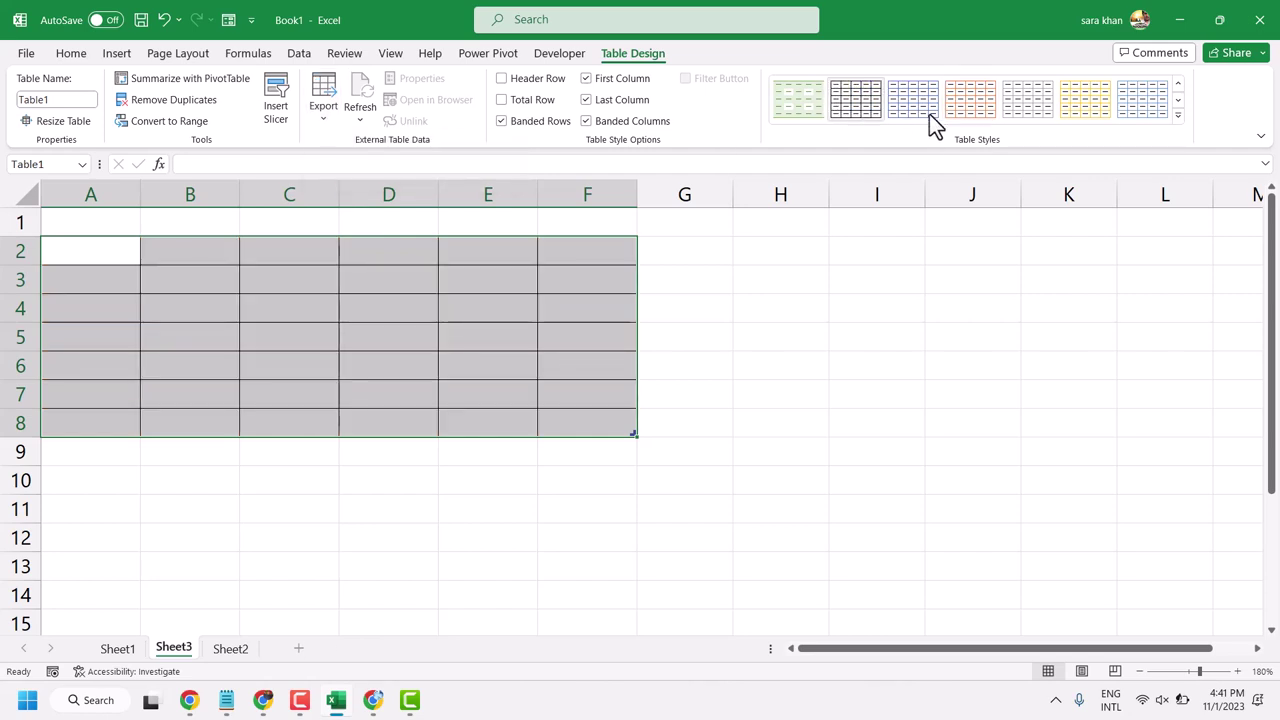
click(958, 113)
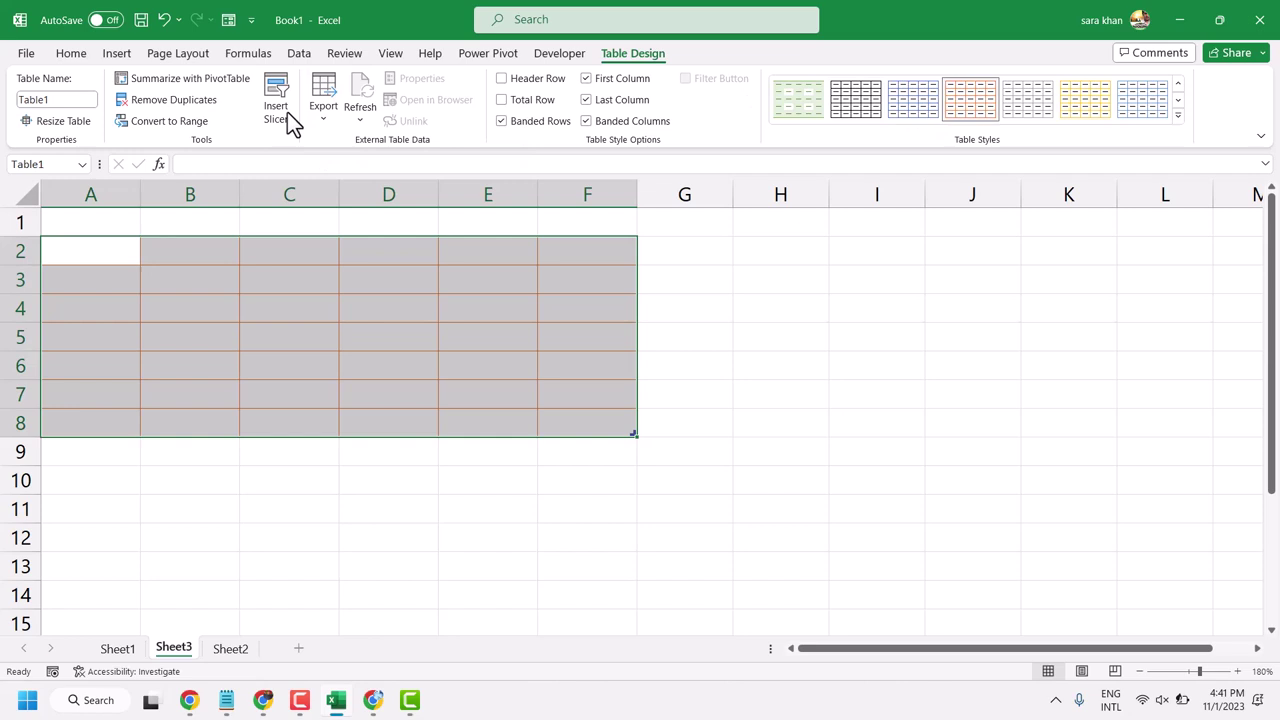
Apply All Borders to the A2:F8 table cells from the Home Borders menu.
click(118, 55)
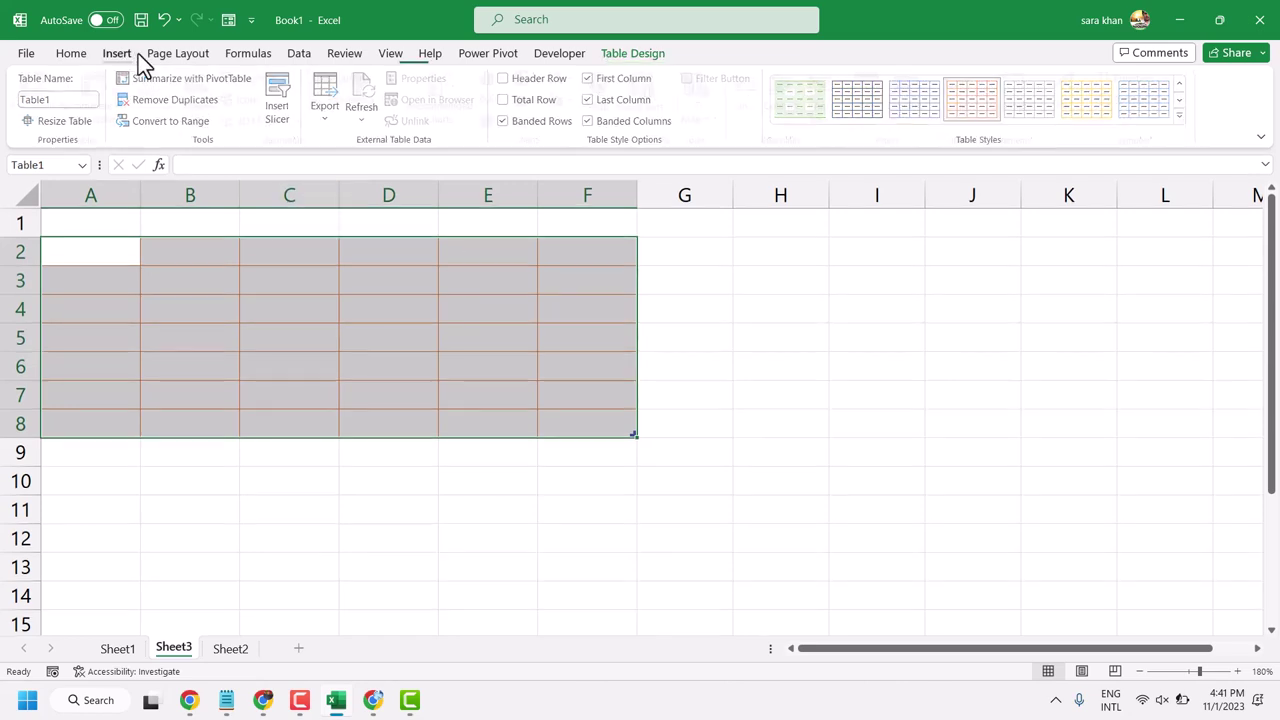
click(89, 54)
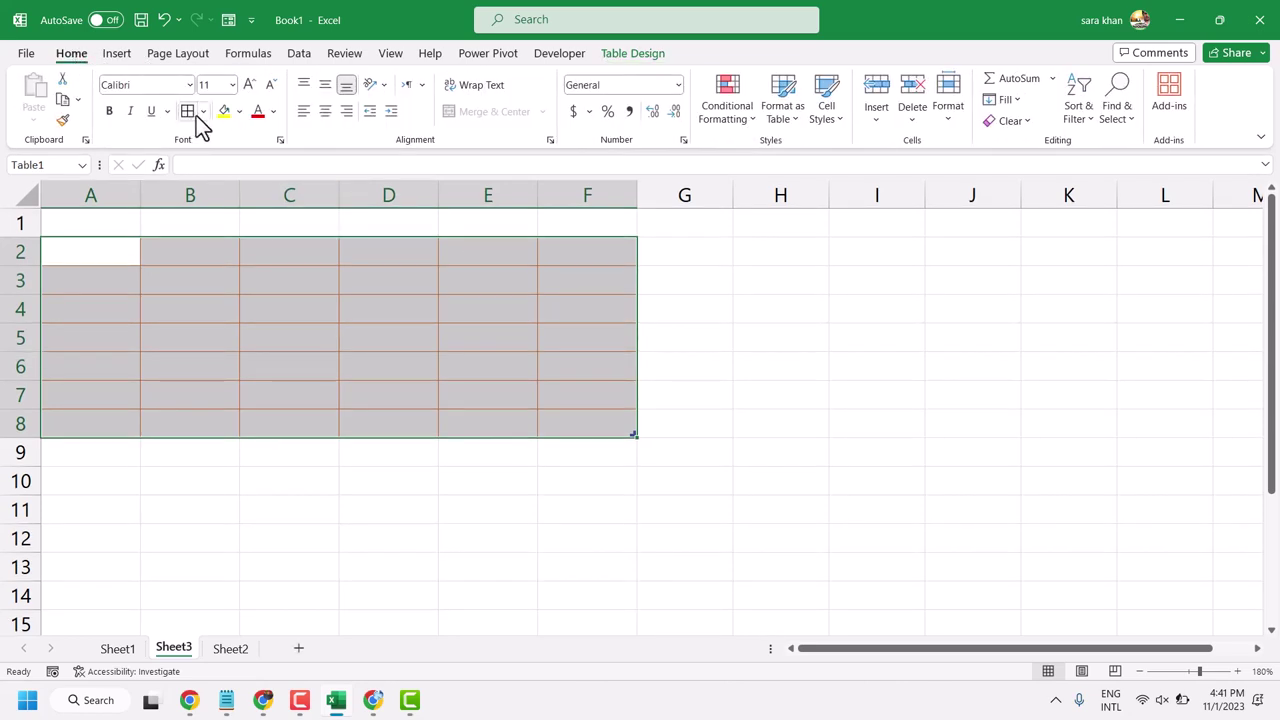
click(204, 112)
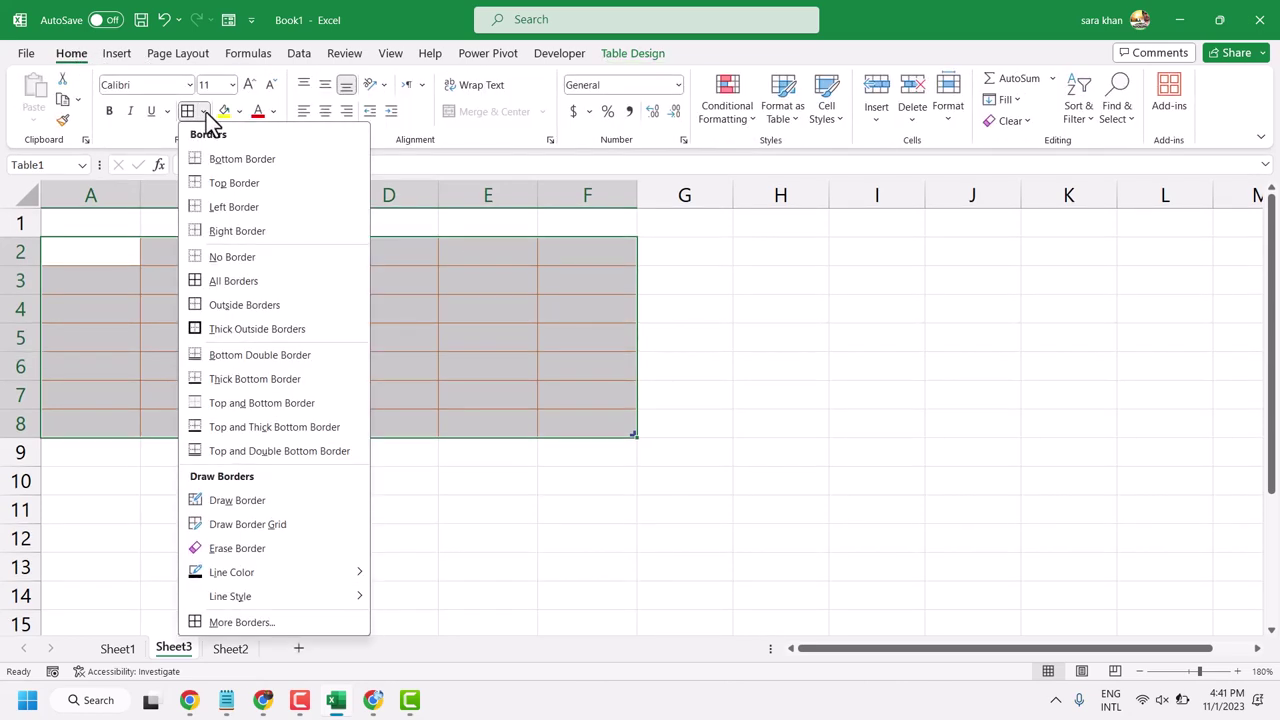
click(231, 281)
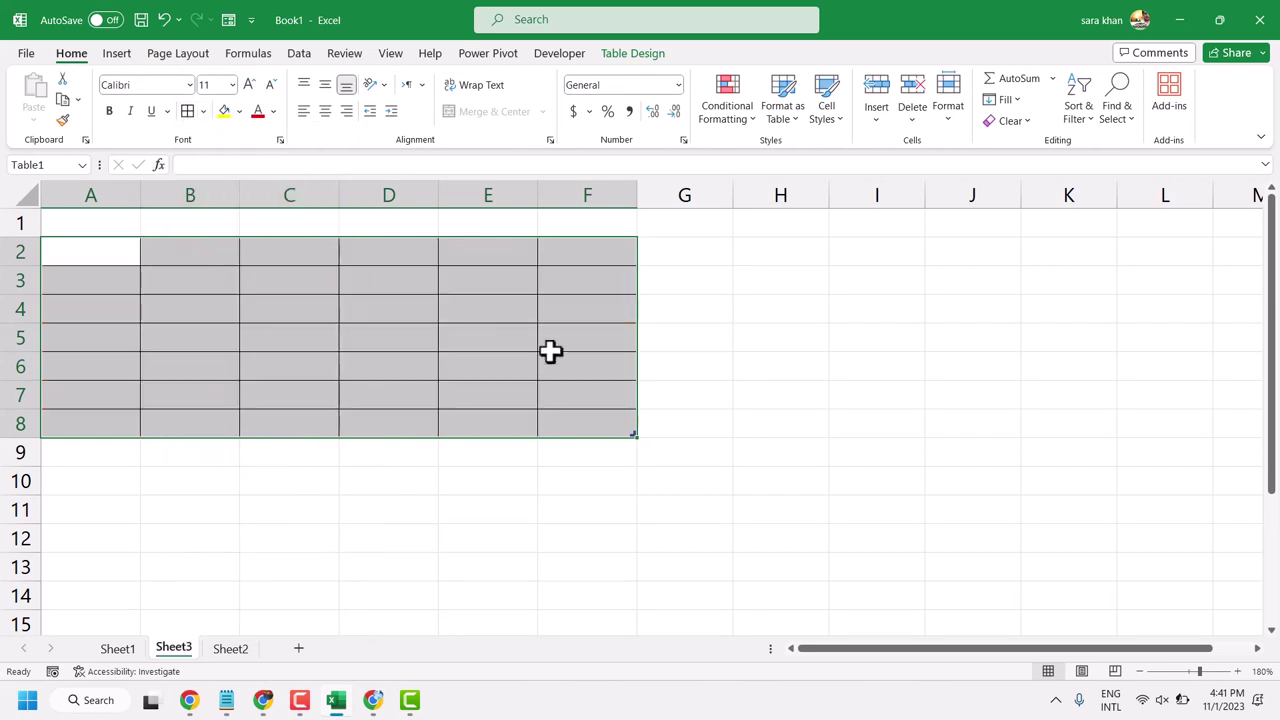
Reselect A2:F8 and add a Thick Outside Border around the range.
click(288, 328)
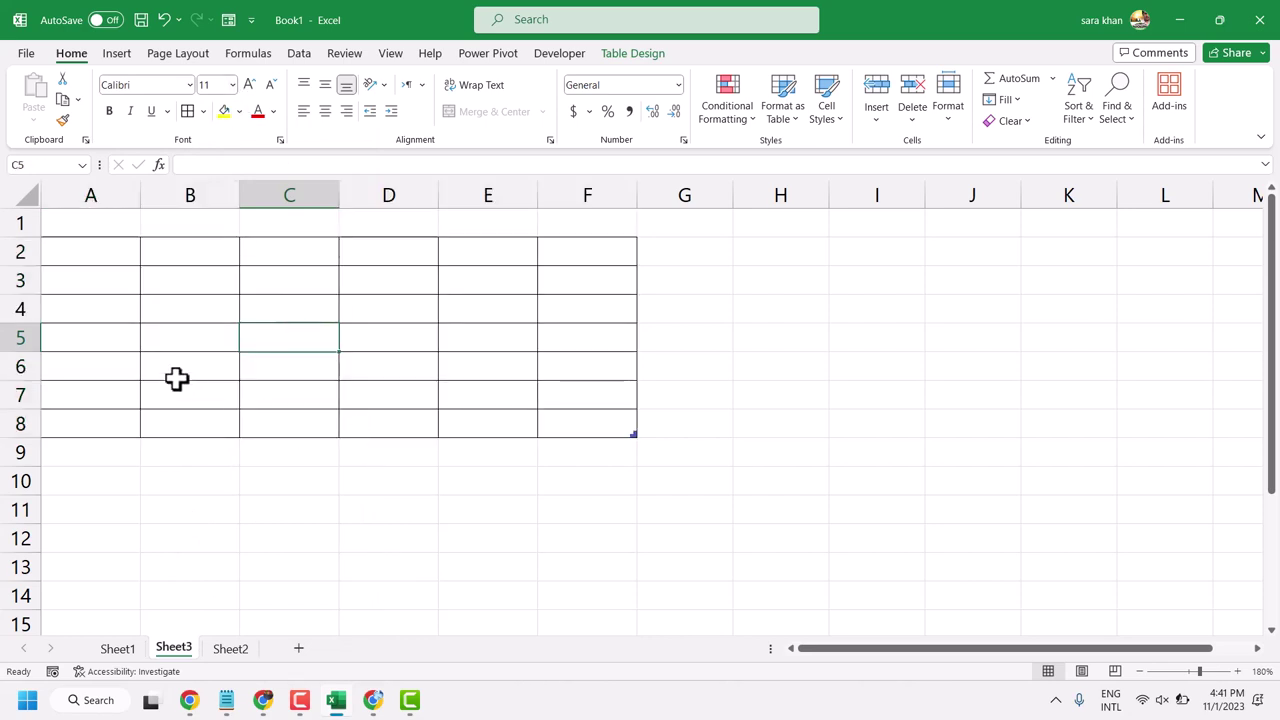
mouse_move(94, 251)
mouse_down()
mouse_move(536, 432)
mouse_move(574, 428)
mouse_up()
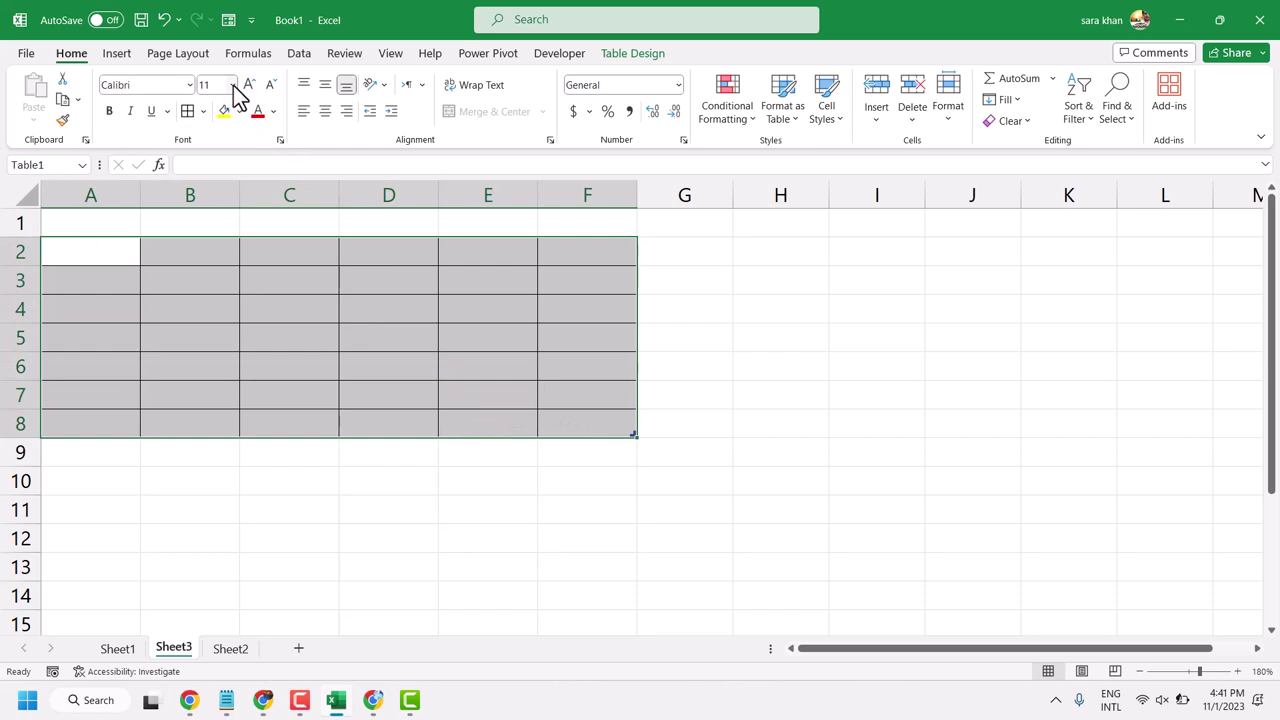
click(203, 112)
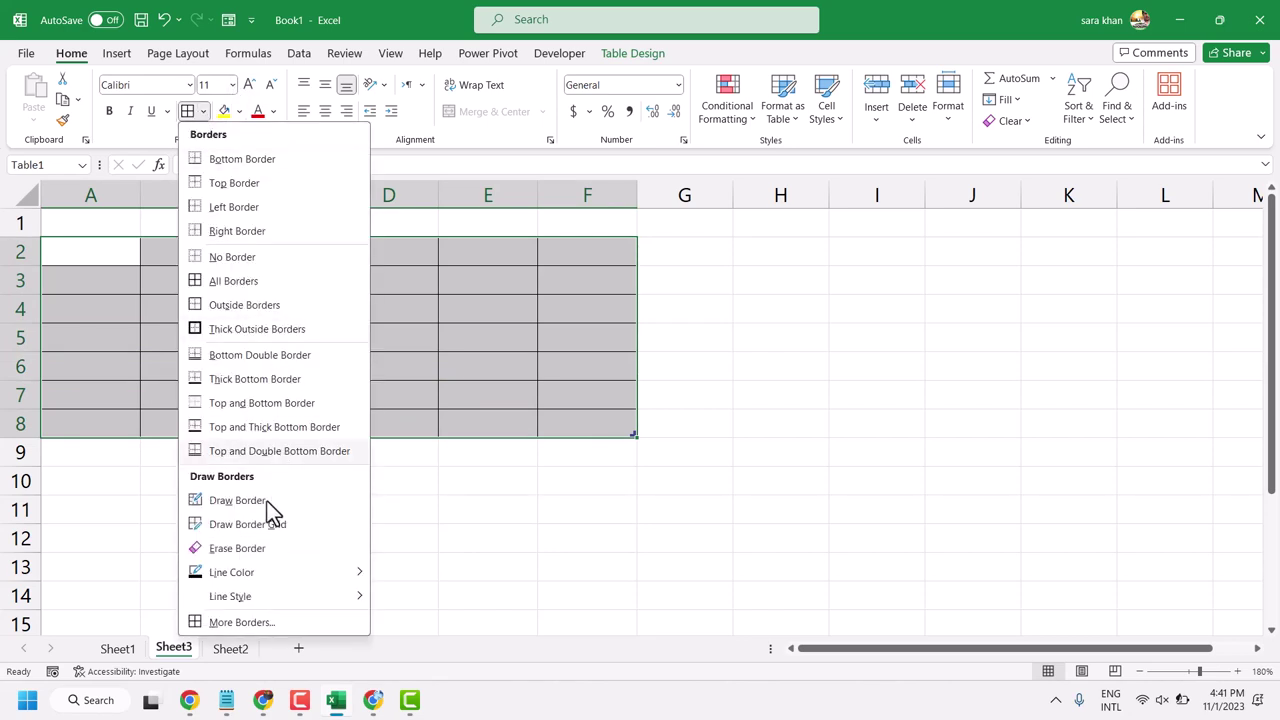
click(233, 332)
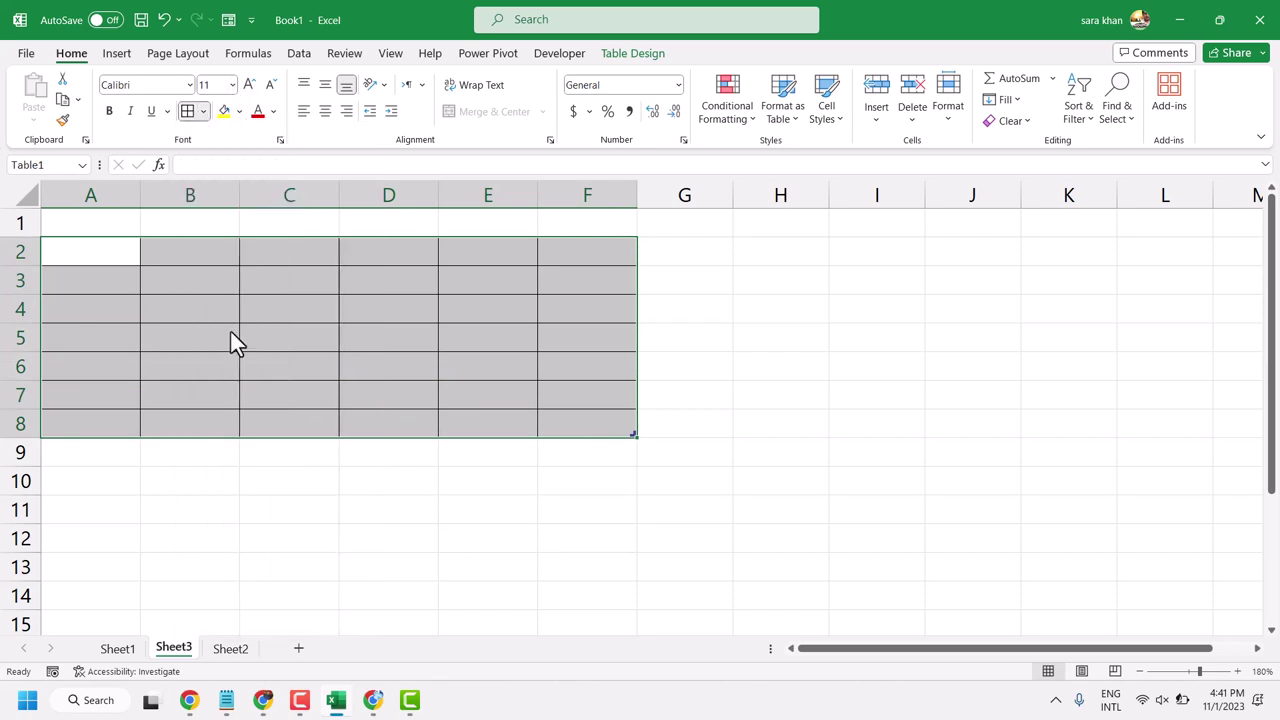
Set the border line color to red and apply All Borders to A2:F8.
click(204, 112)
mouse_move(231, 572)
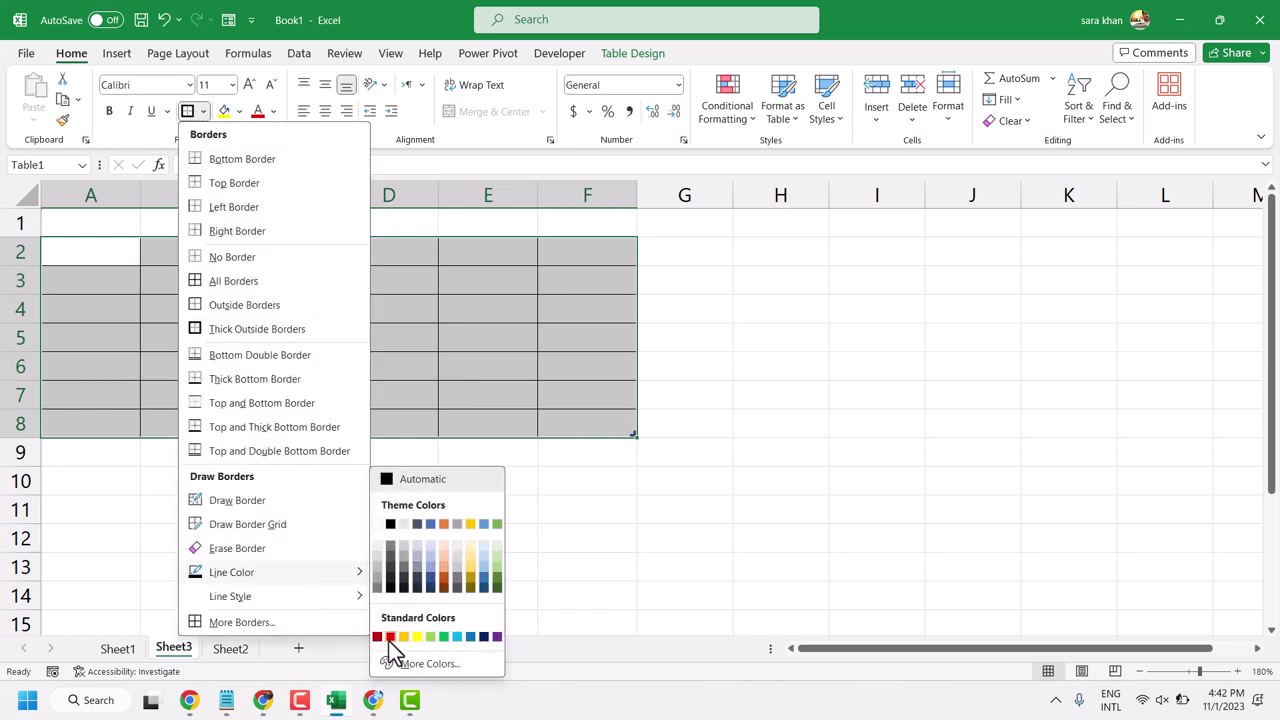
click(389, 641)
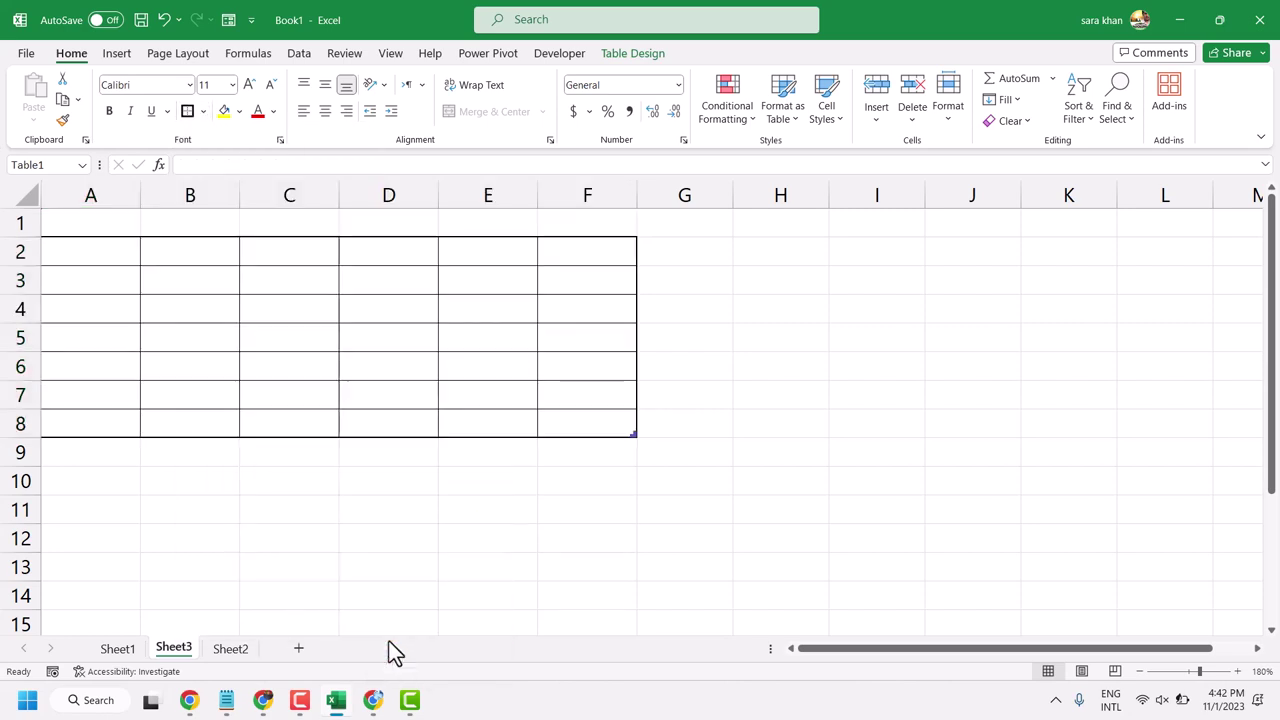
click(205, 112)
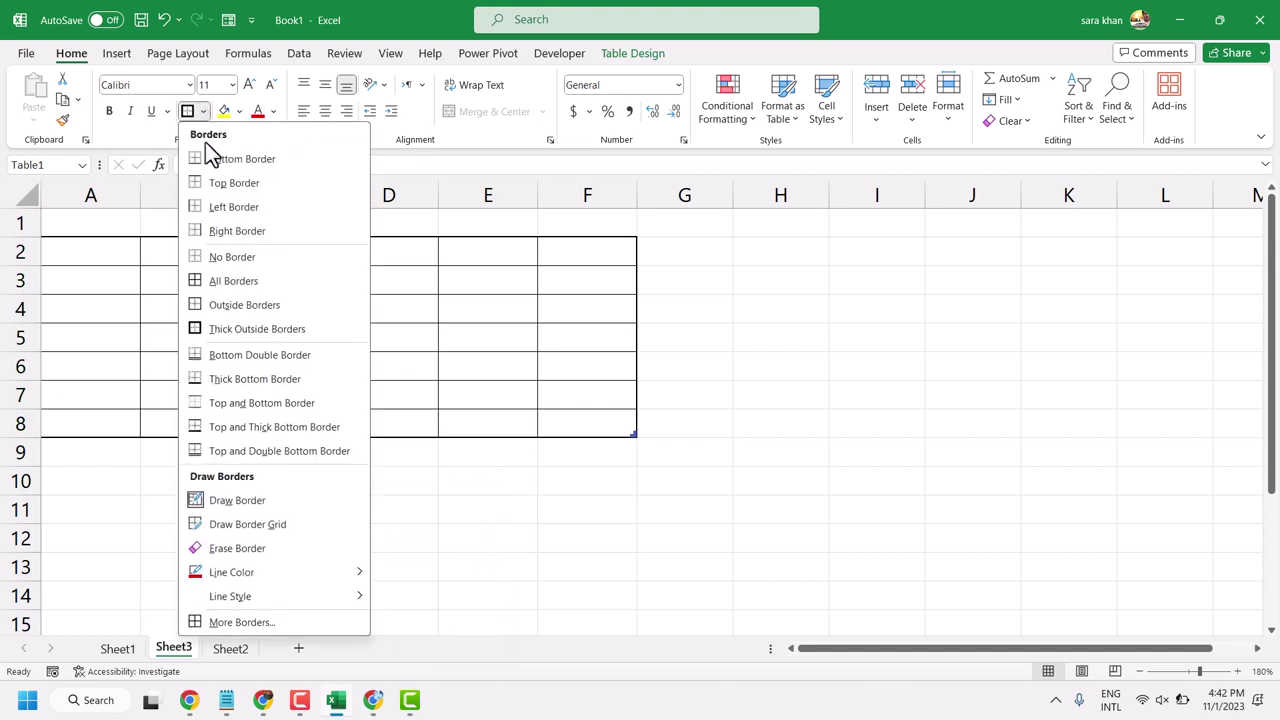
click(226, 281)
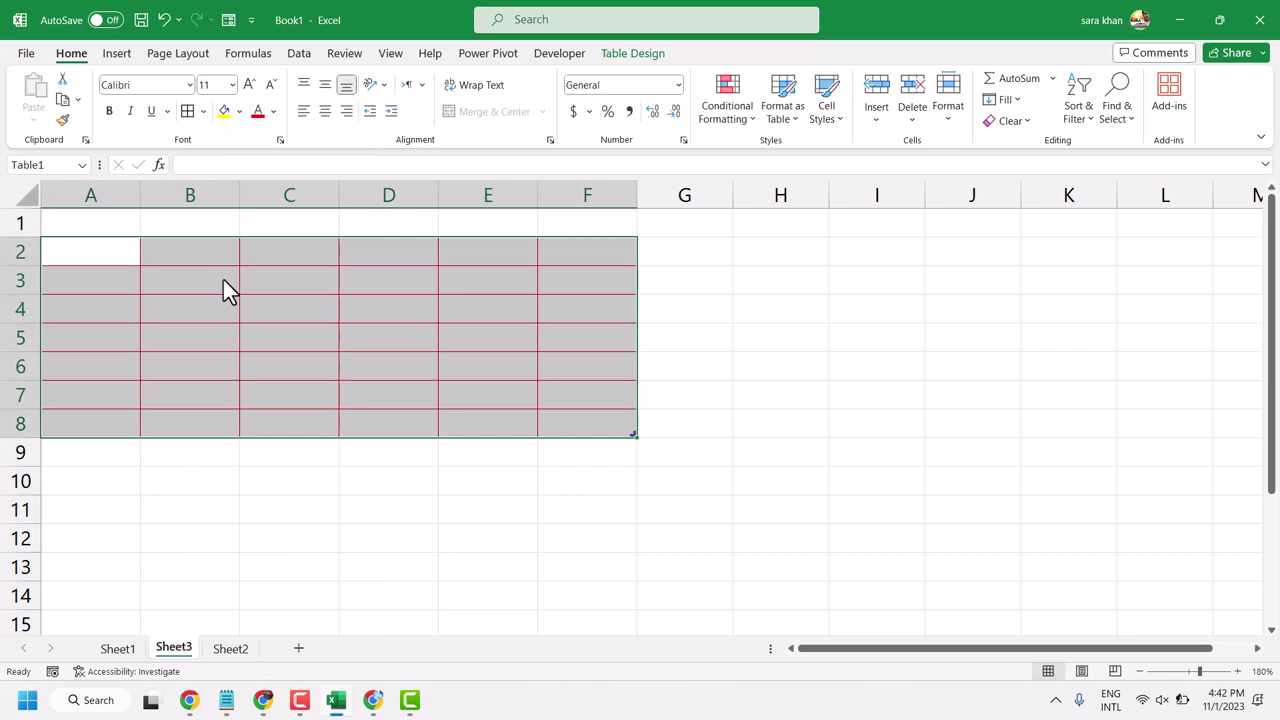
Switch to the thickest solid line style, reapply the red borders, and deselect to inspect.
click(205, 112)
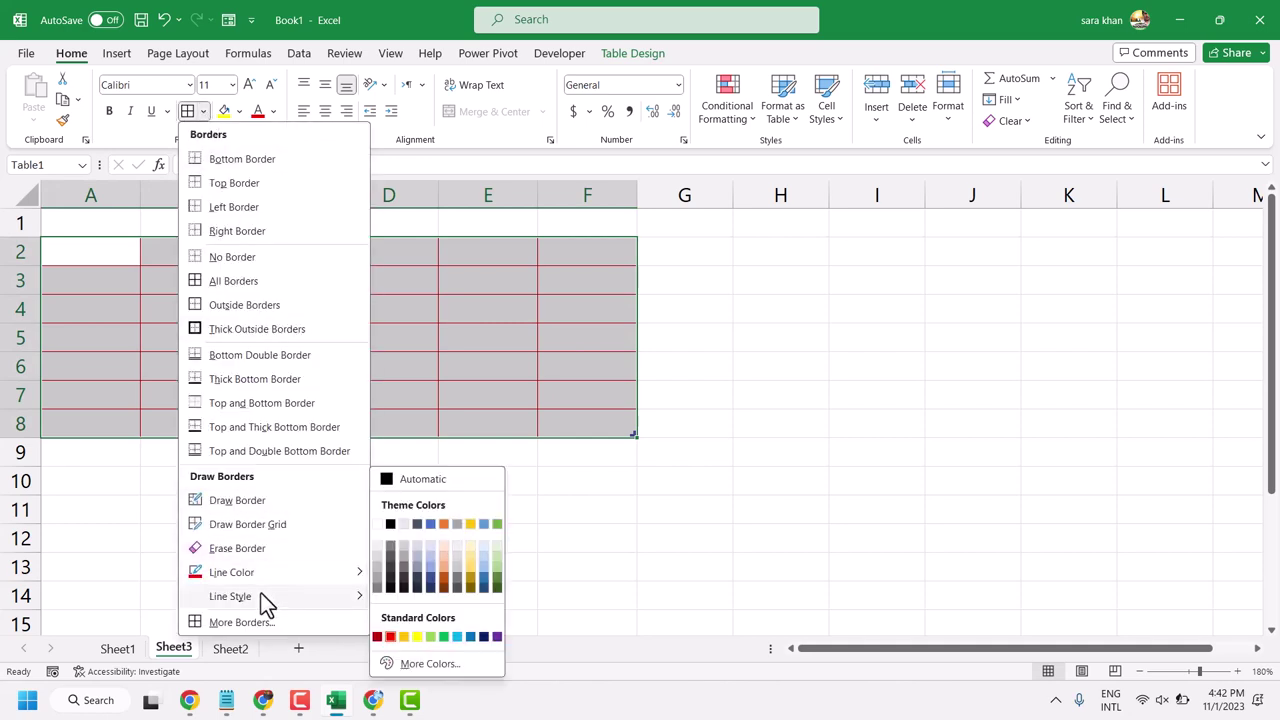
mouse_move(230, 596)
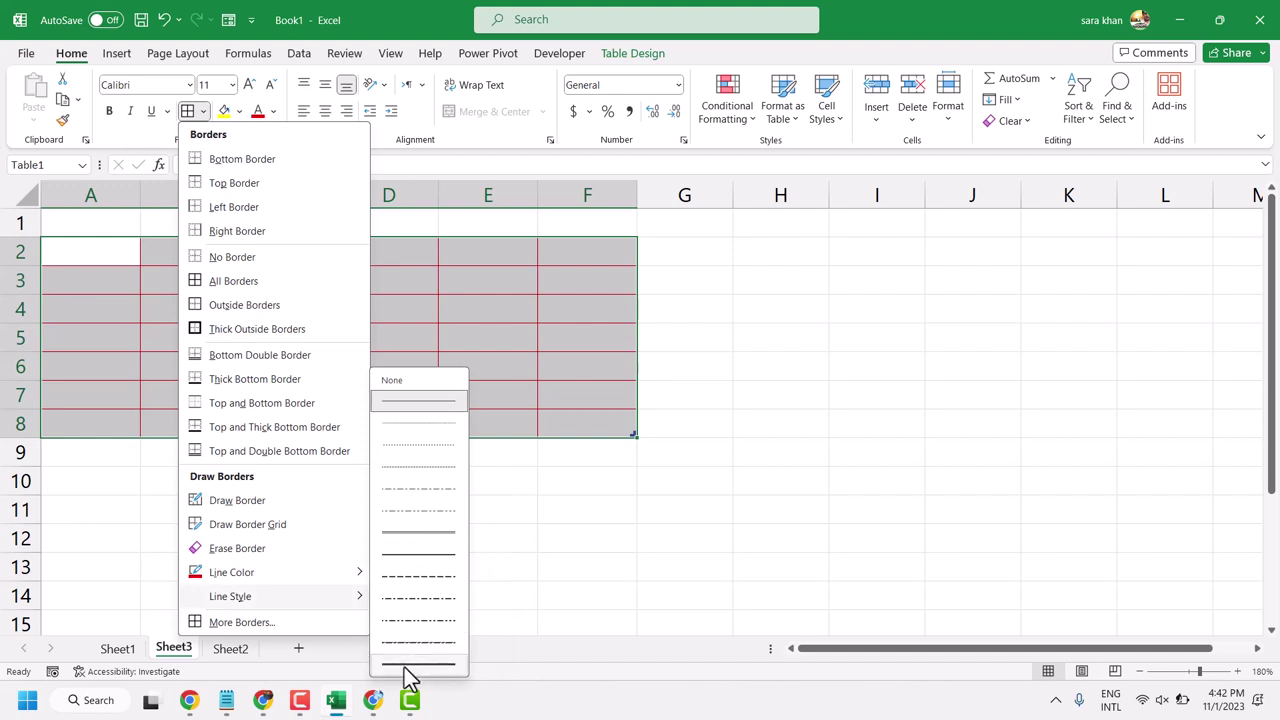
click(412, 663)
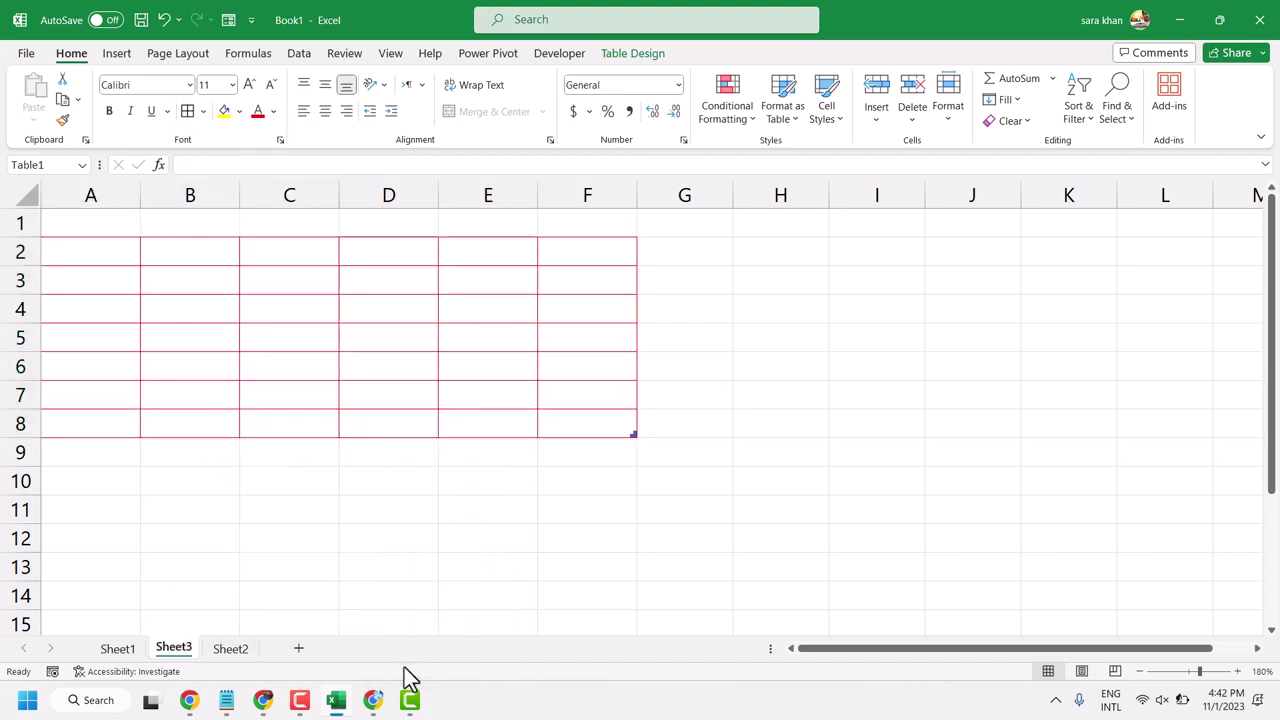
click(187, 111)
click(778, 390)
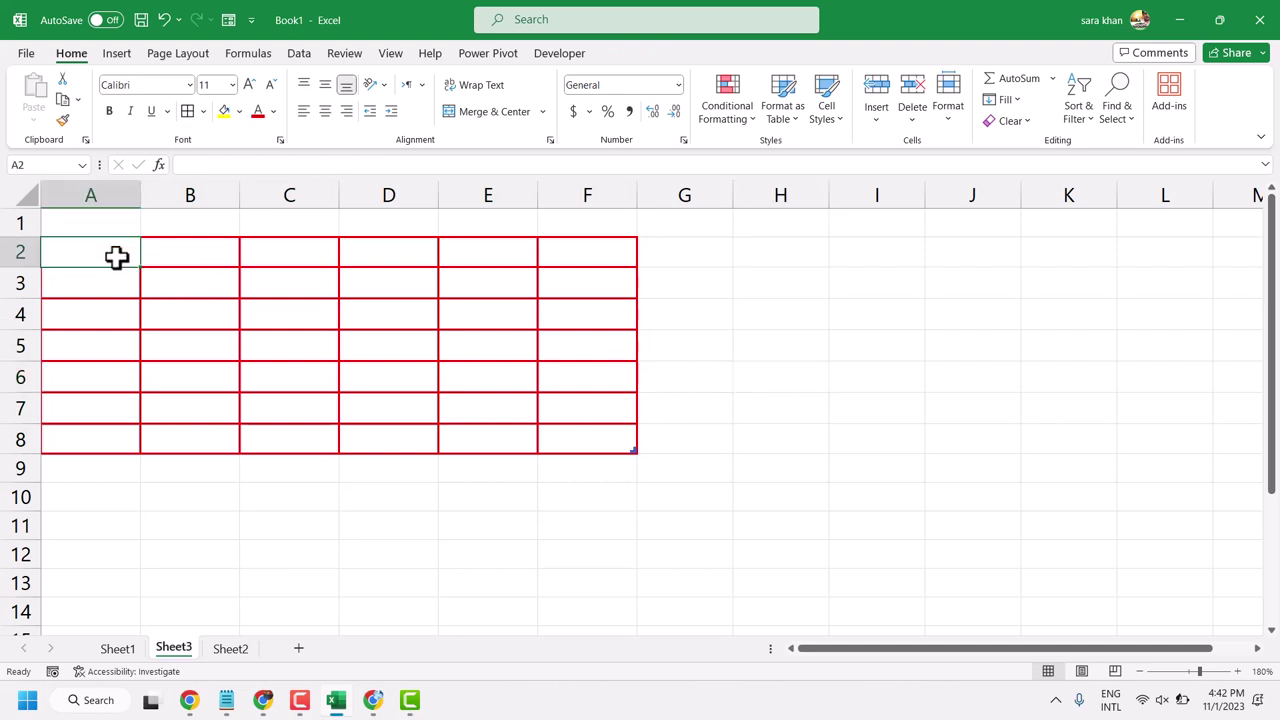
drag(117, 257, 640, 443)
double_click(425, 320)
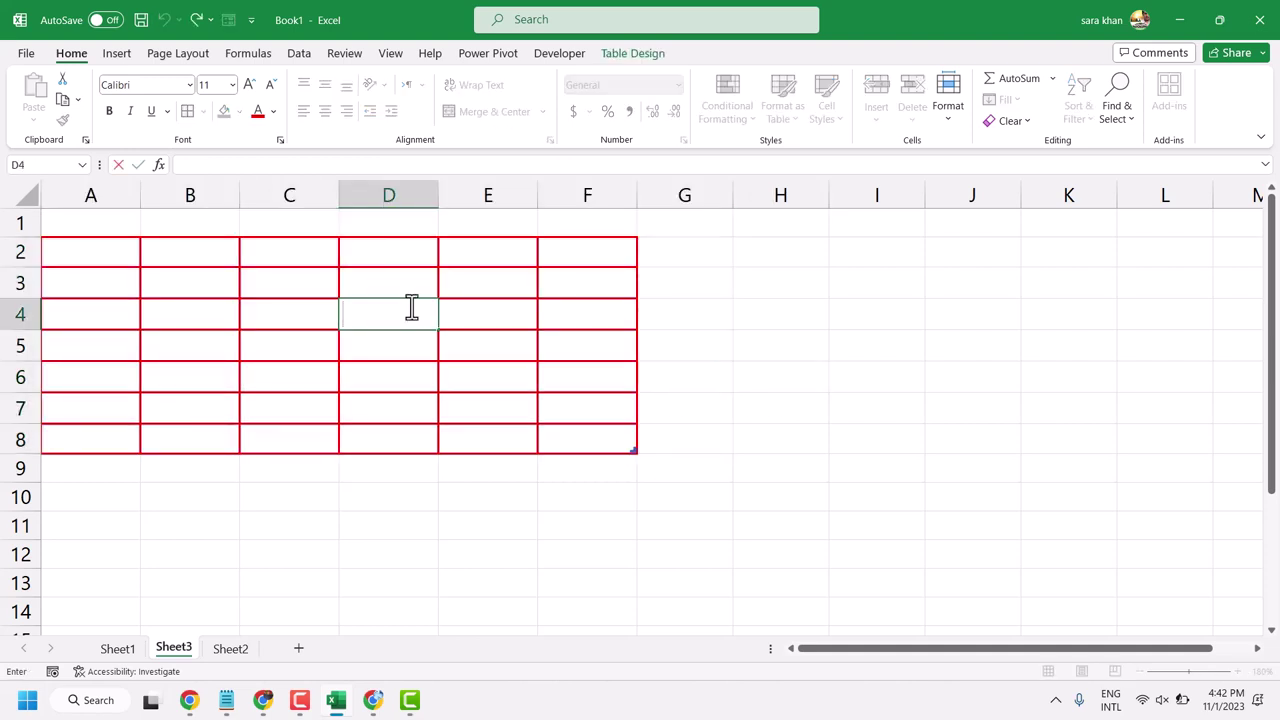
click(606, 52)
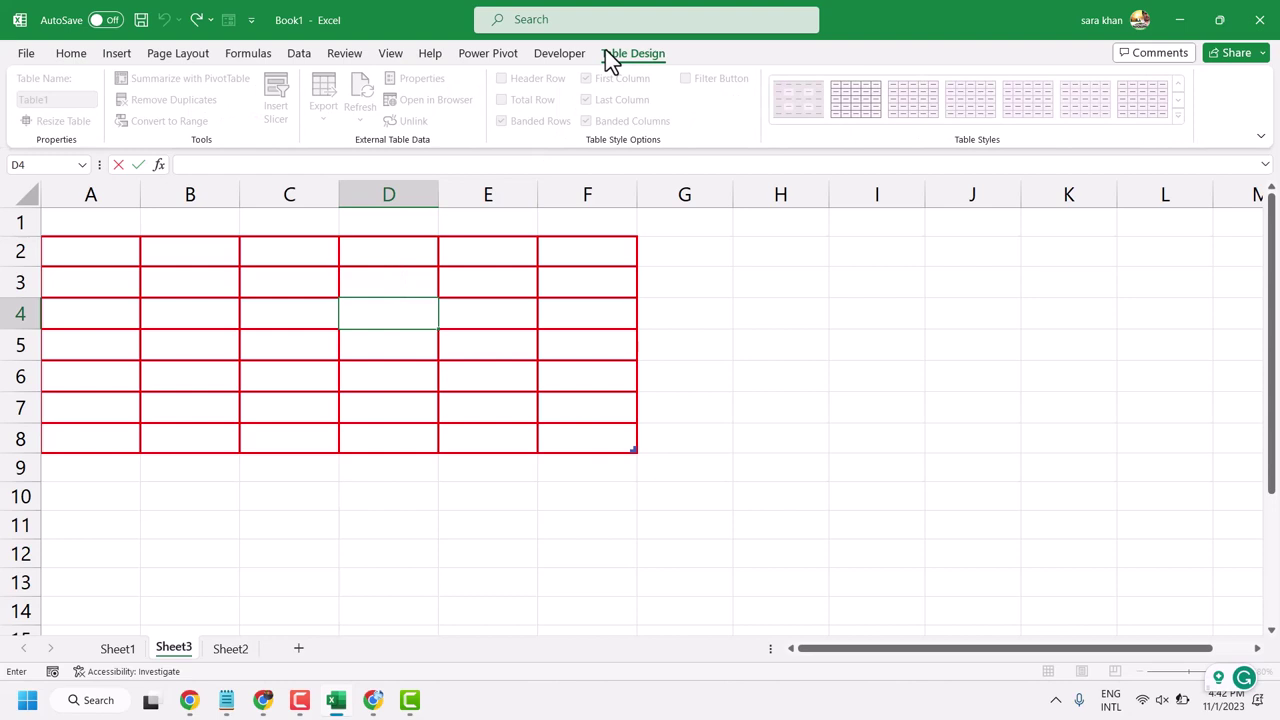
click(738, 320)
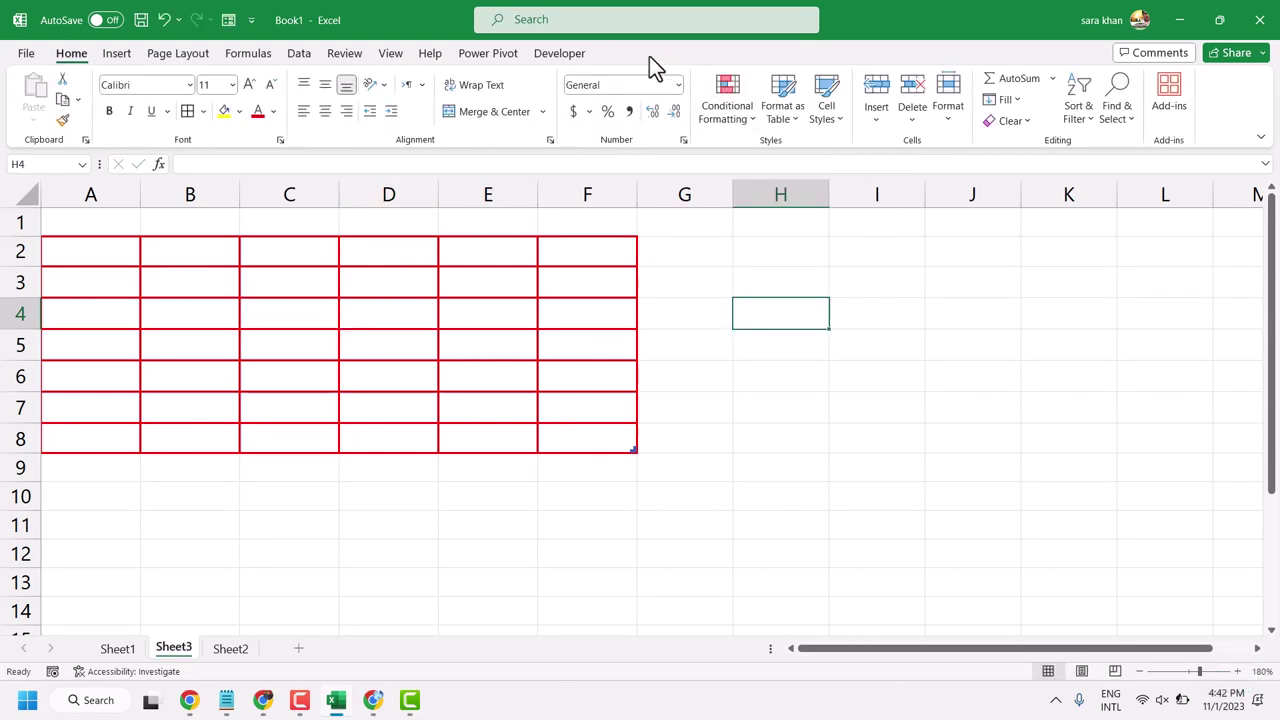